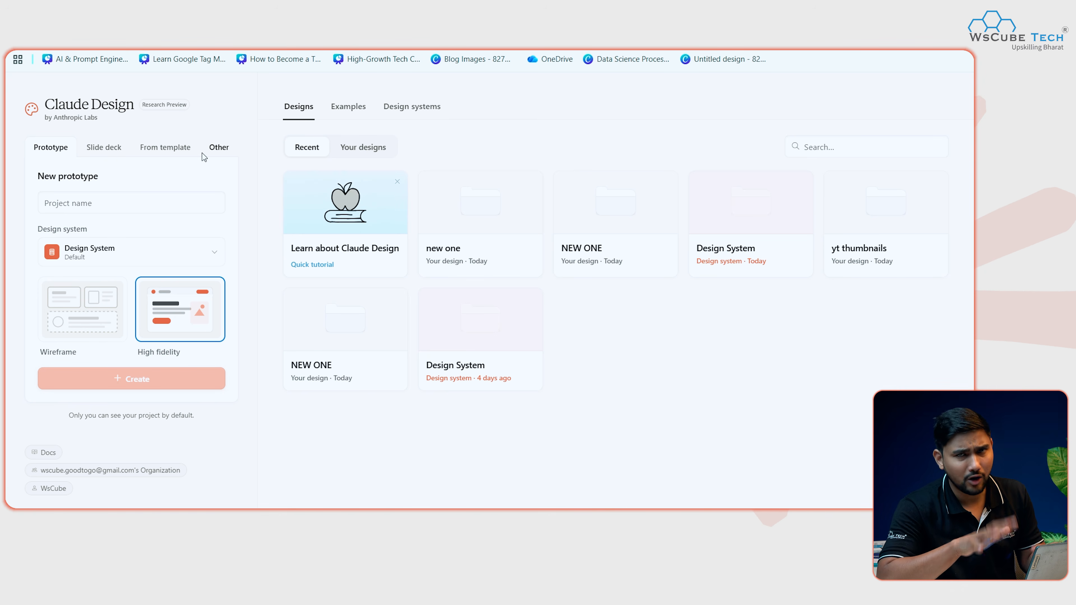
- Create a high-fidelity prototype project named SCREENSHOT BASE PROJECT with the default Design System
left_click(101, 205)
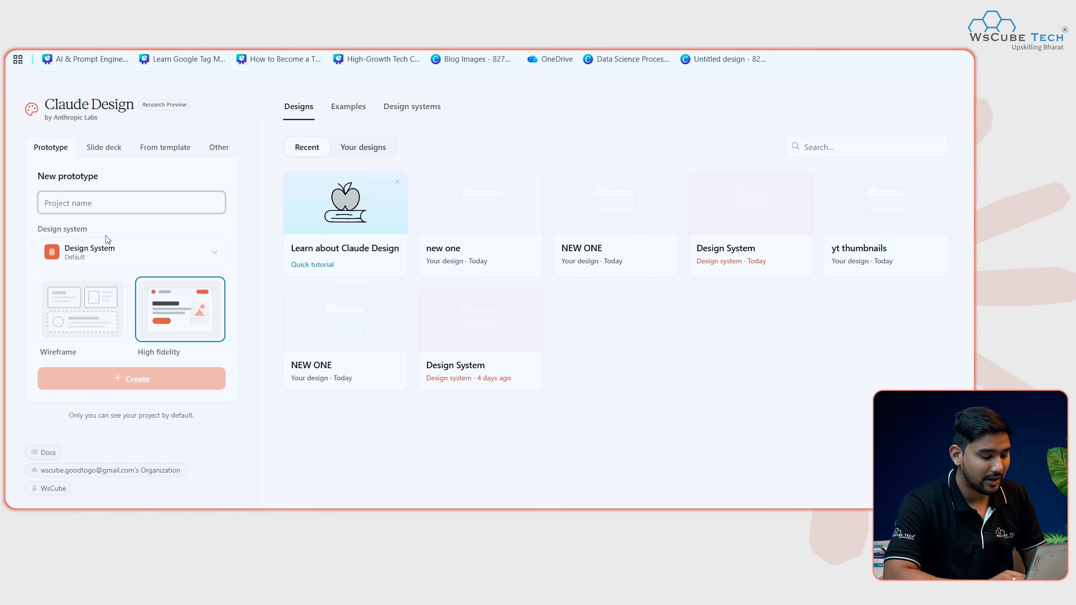
type("S")
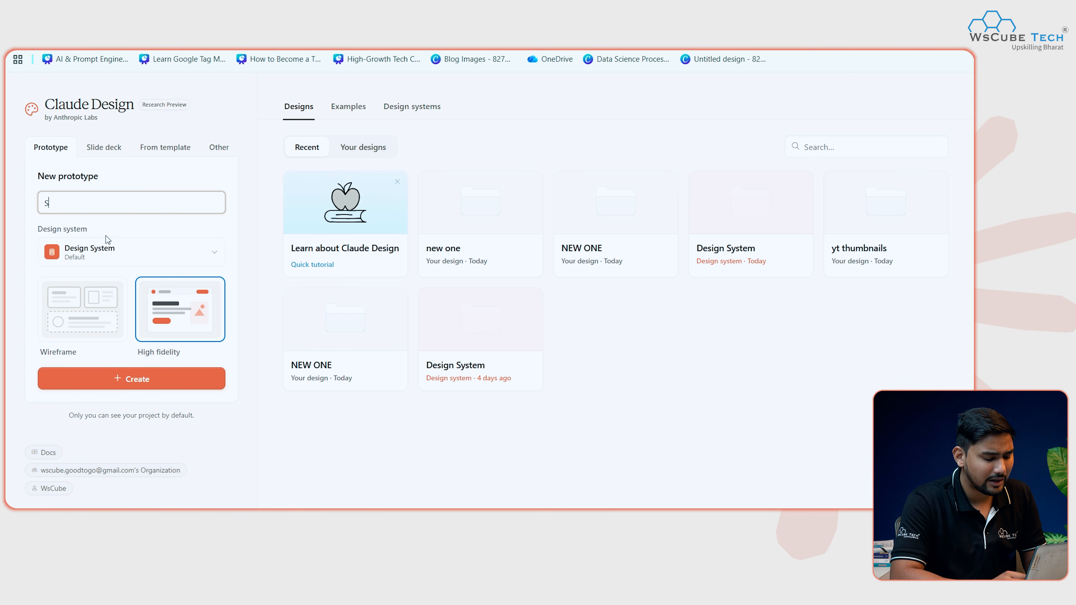
type("CREENSHOT BASE PROJECT")
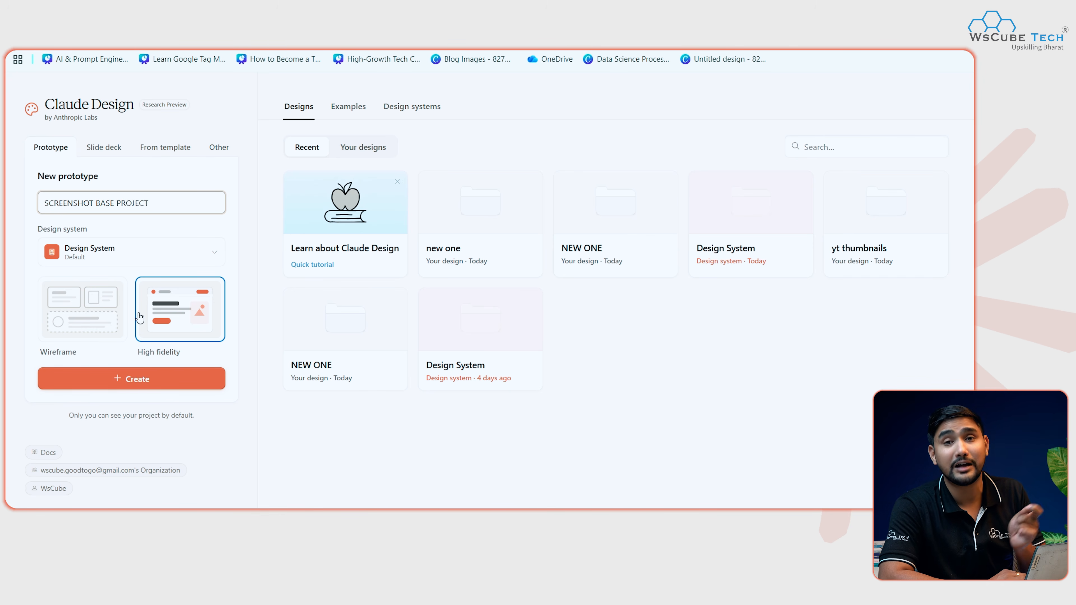
left_click(117, 375)
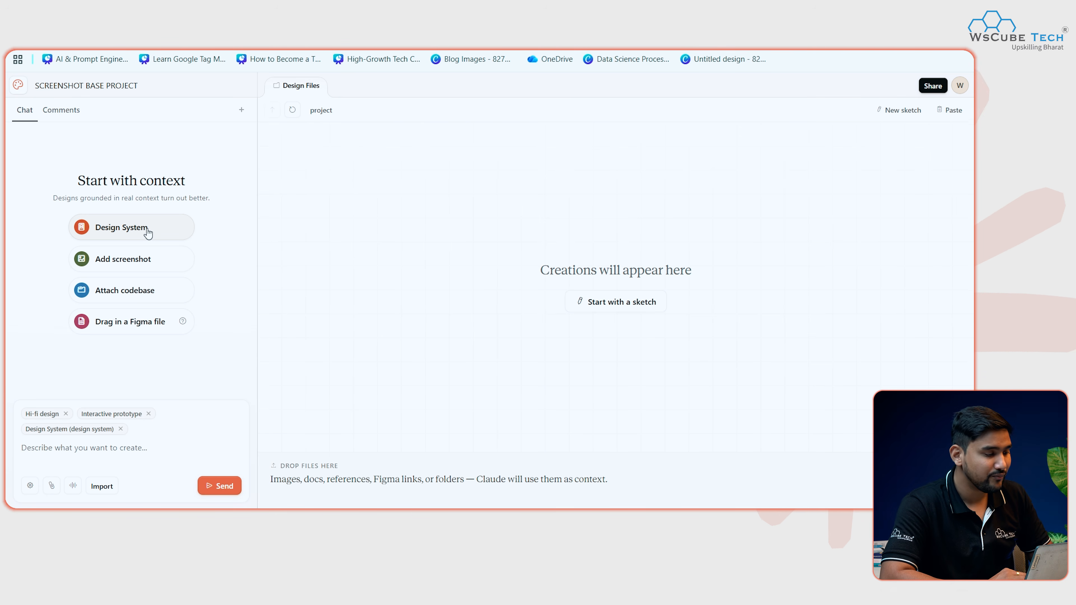
left_click(113, 231)
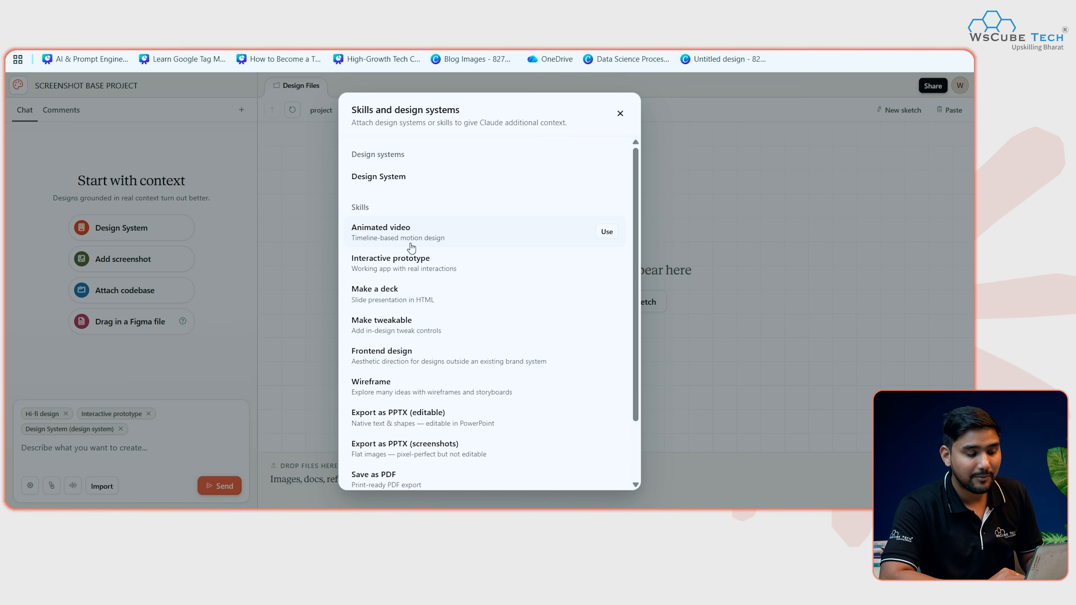
scroll(411, 247, "down", 2)
scroll(411, 248, "up", 2)
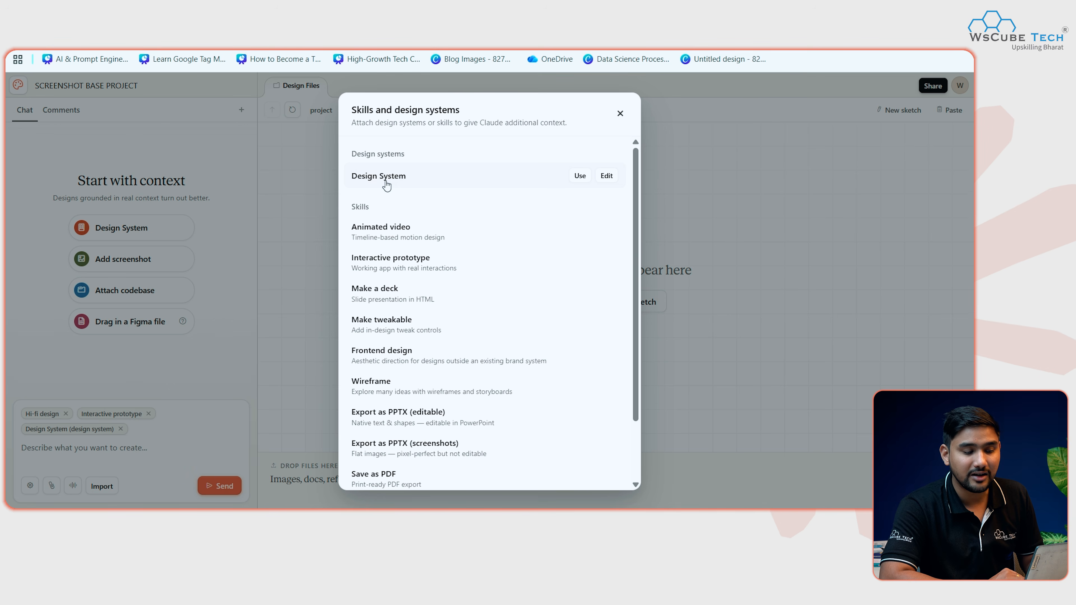
left_click(579, 174)
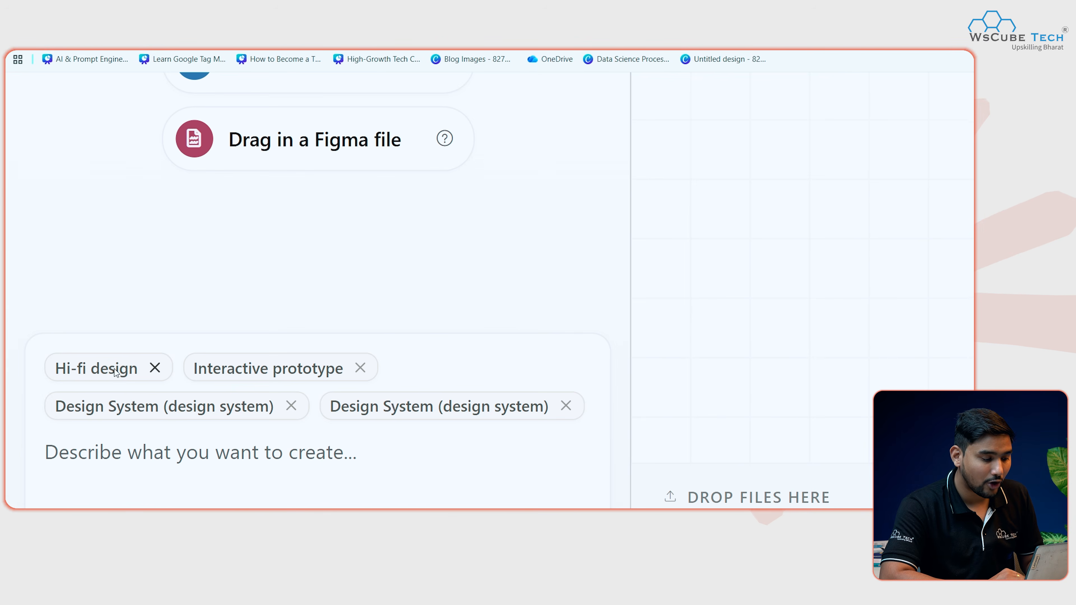
mouse_move(408, 415)
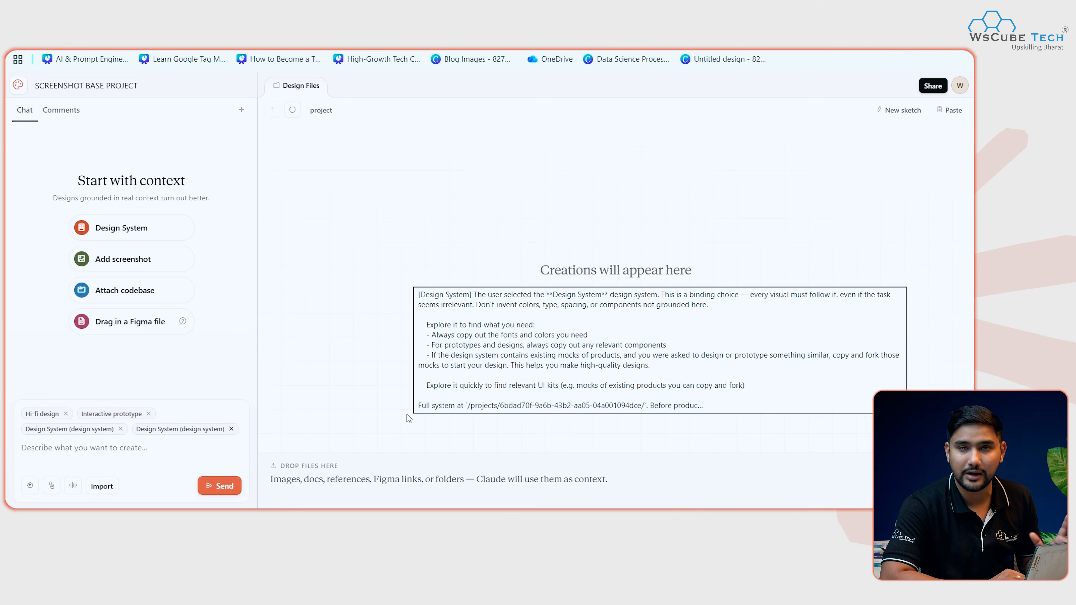
left_click(231, 430)
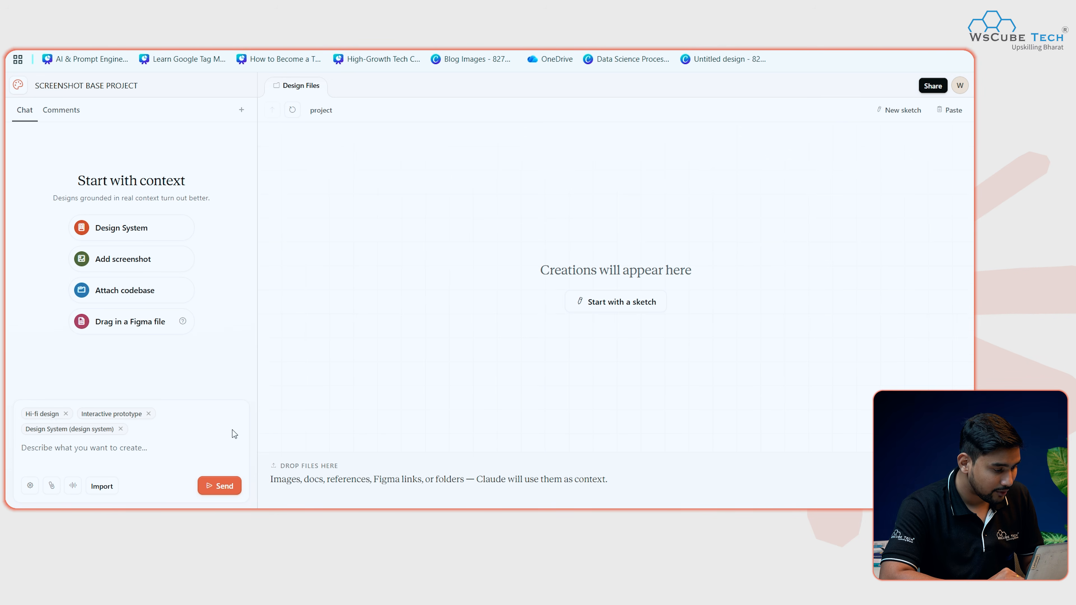
- Attach the six consecutive PNG screenshots from IMG_5961 to IMG_4778 to the project chat message
left_click(120, 455)
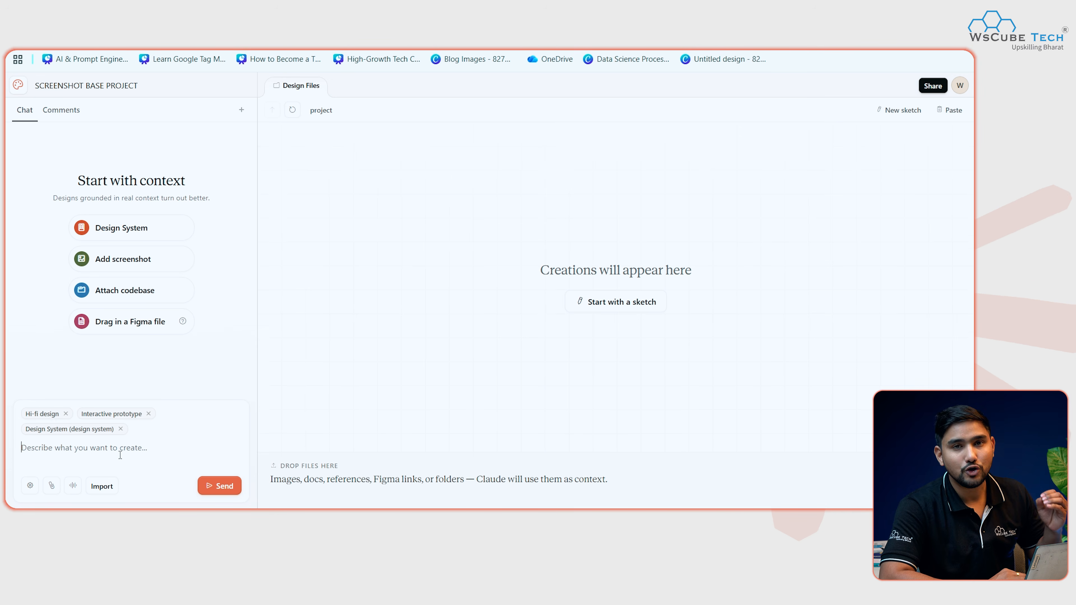
left_click(51, 486)
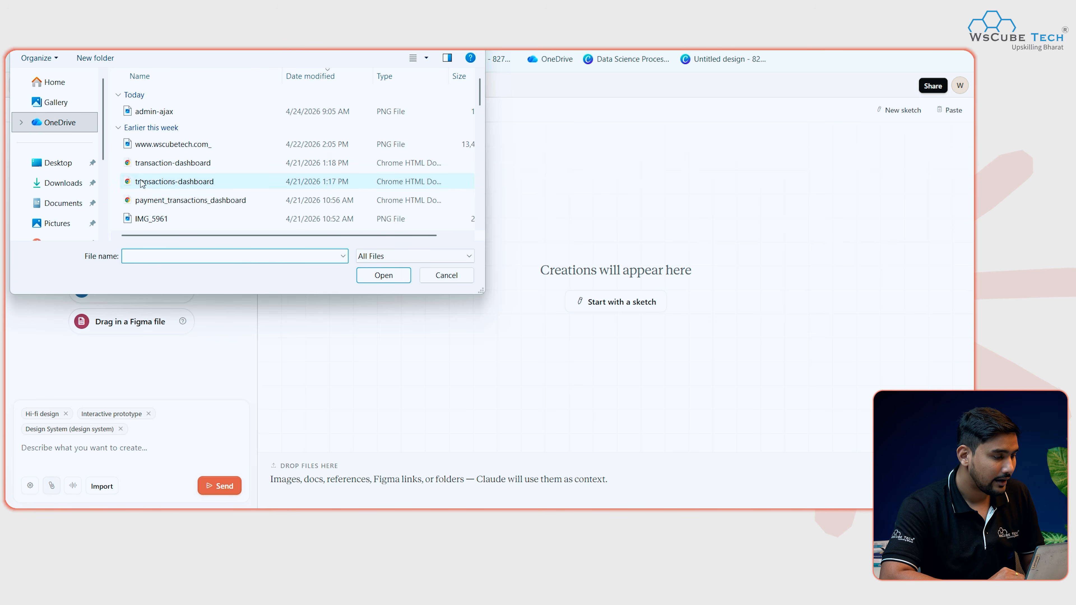
scroll(169, 180, "down", 2)
left_click(166, 115)
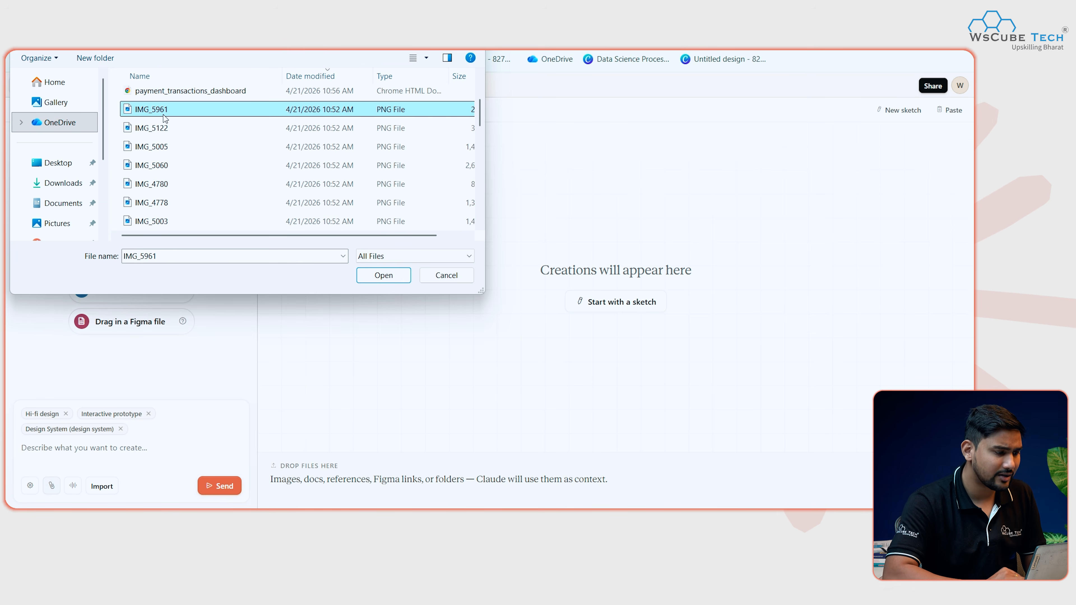
key("shift+Down")
key("shift+Down")
key("shift+Down")
key("shift+Down")
key("shift+Down")
key("Return")
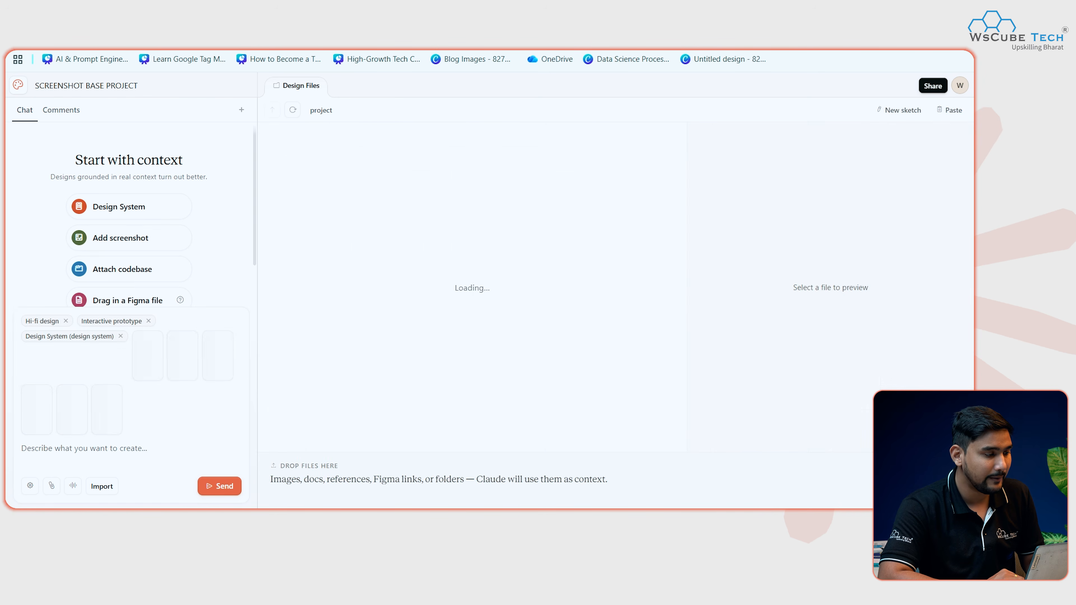
- Switch to ChatGPT in a new browser tab and write "ACT AS AN SENIOR GRAPHIC DESIGNER AND GIVE ME PROMPT FOR CLAUDE DESIGN"
key("ctrl+t")
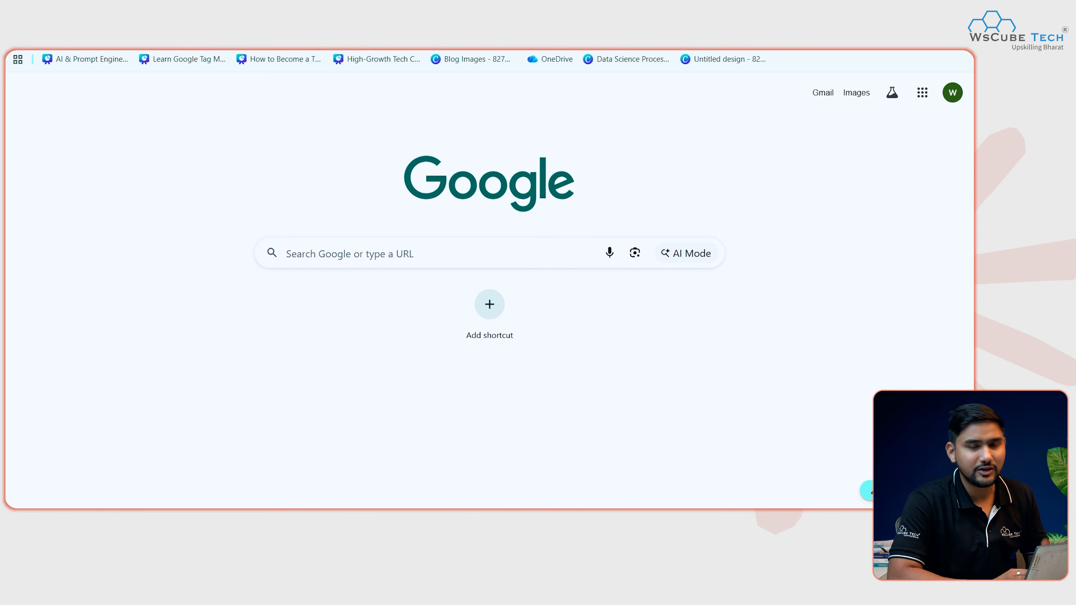
type("GIVE ME PROMPT FOR CLAUDE DESIGN")
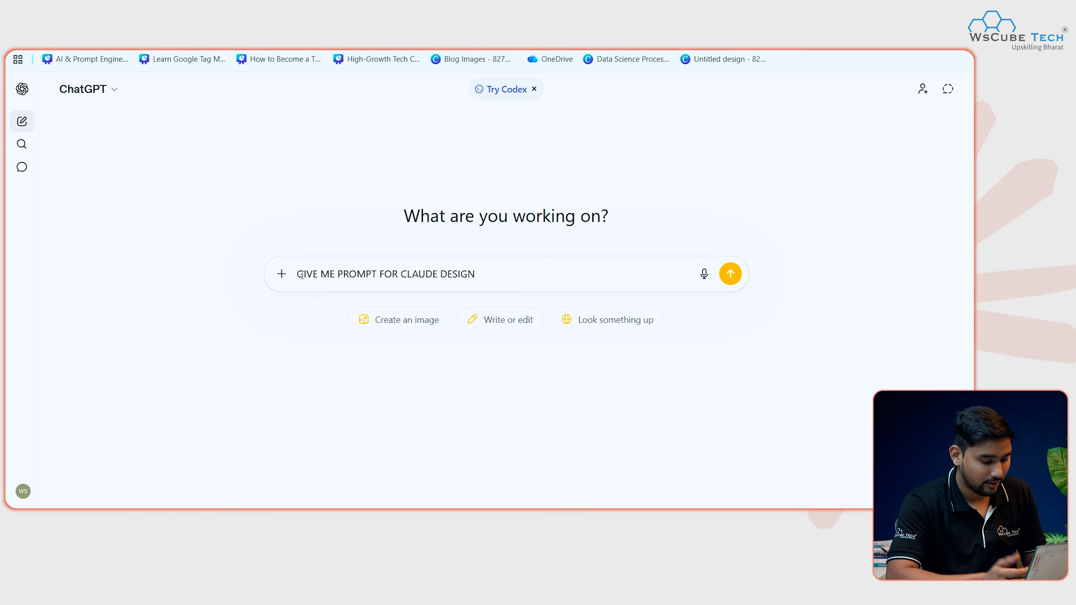
type("ACT AS AN ")
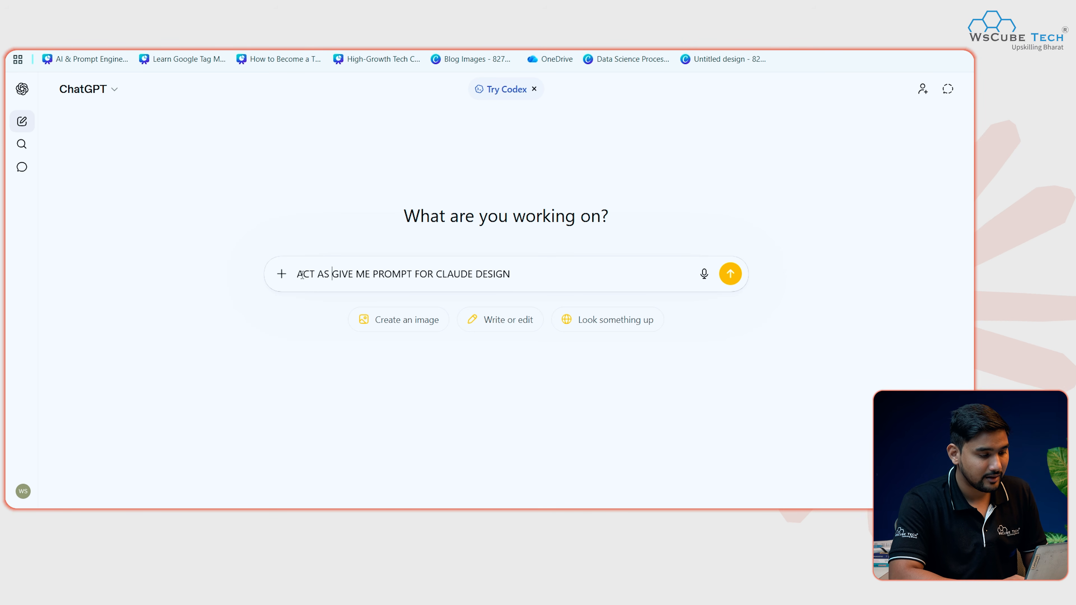
type("SENIOR GRAP")
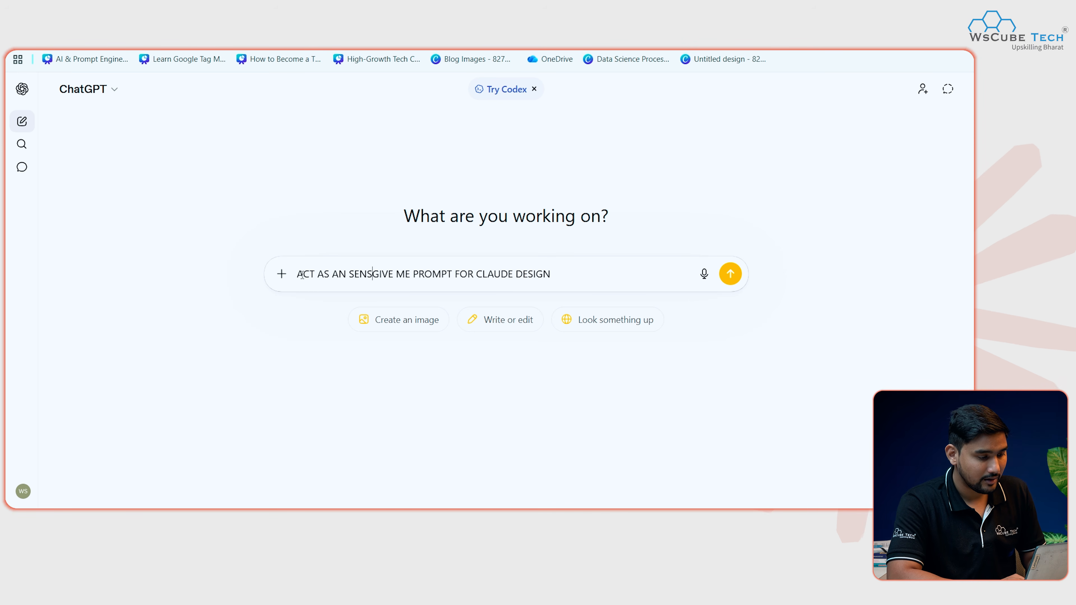
type("HIC DESIGNER AND")
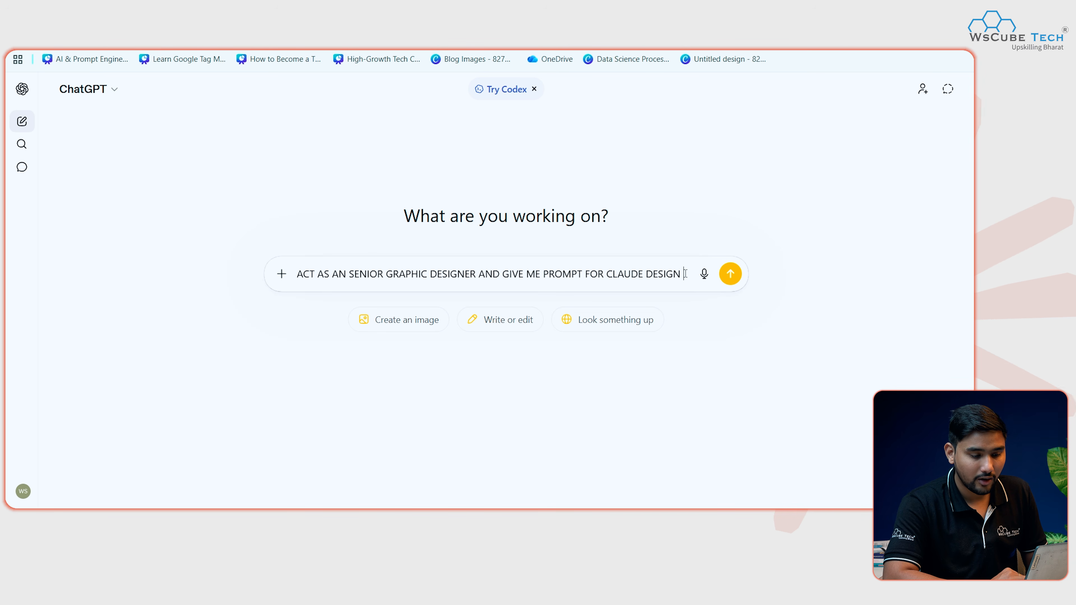
- Add the line "* 5-6 SCREENSHOT AVAILABLE WE HAVE TO JUST CHECK THAT THESE PAYEMENT SUCCESSFUL THINGS WILL DO" and submit the request
key("shift+Return")
type("* 5-6 SCREENSHOT AVAILABLE WE HAVE")
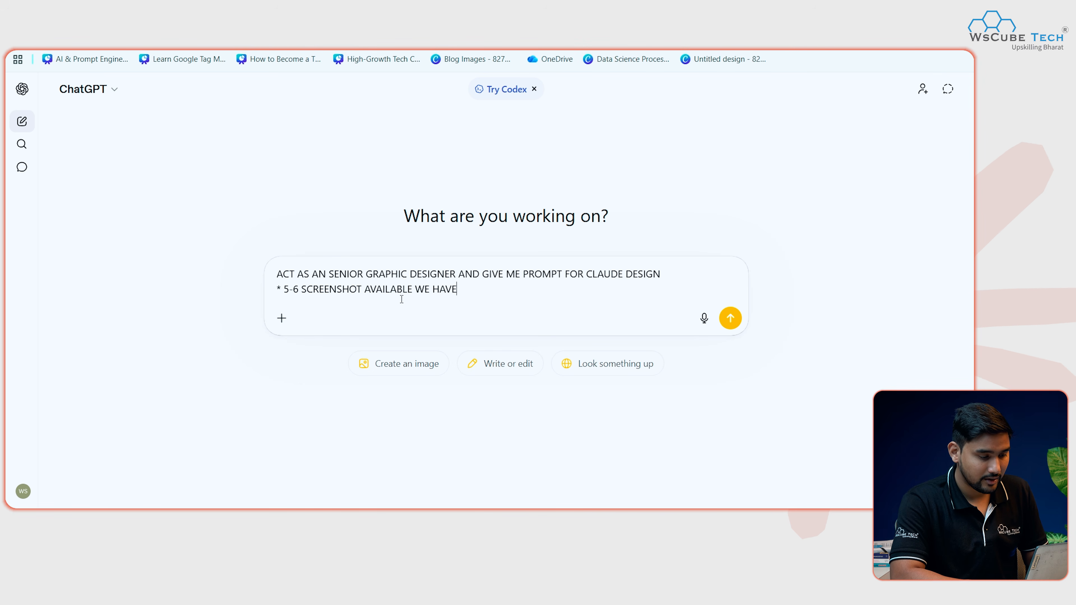
type(" TO JUST CHECK THAT THE")
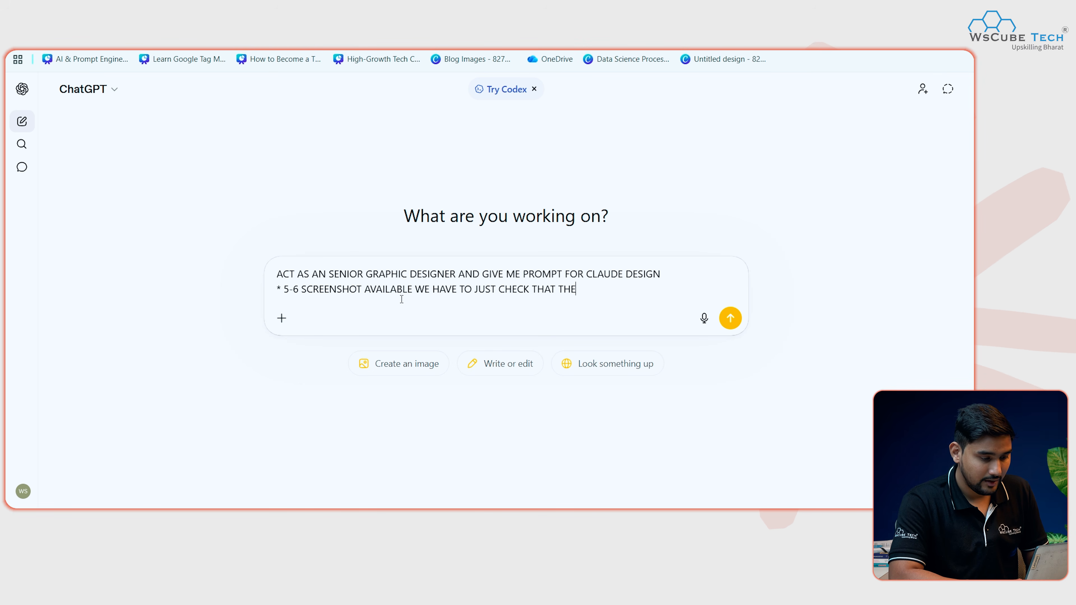
type("SE PAYEMENT SUCCESSFUL THINGS WILL DO")
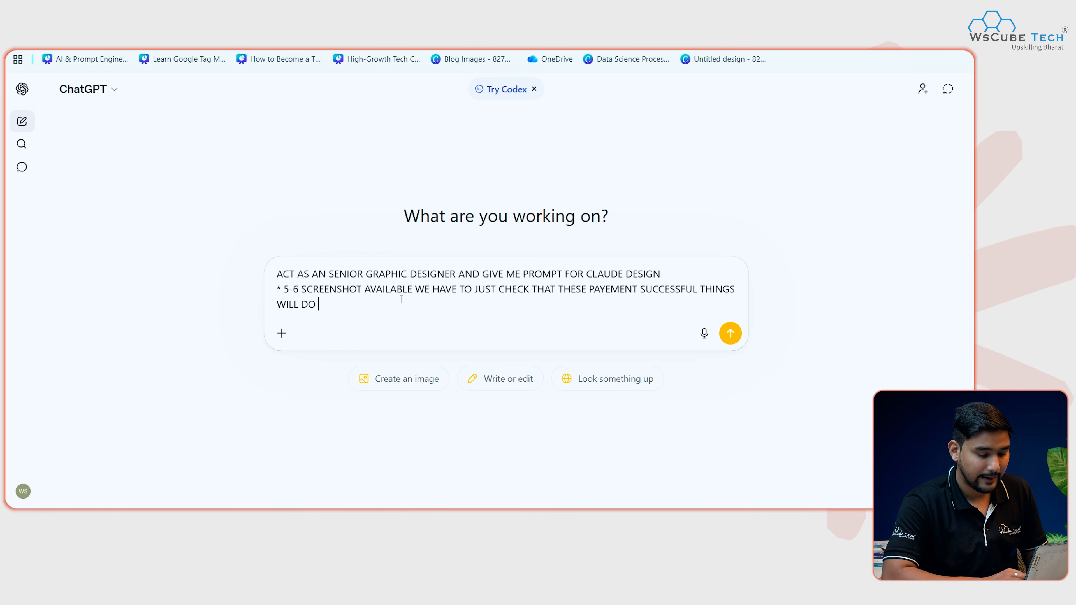
key("Return")
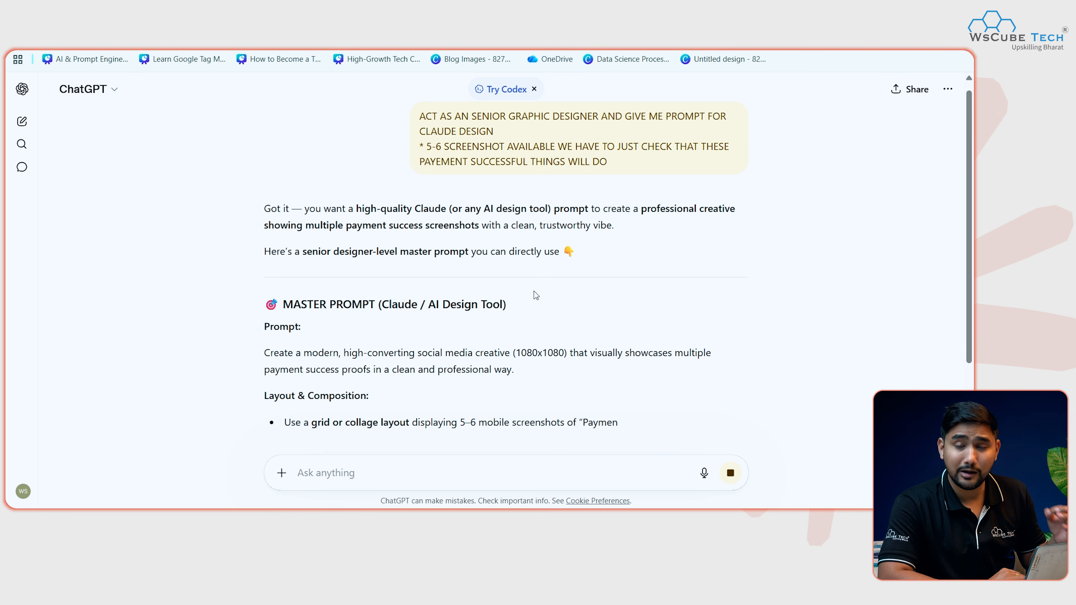
- Review the generated master prompt and send the follow-up "MAKE THIS PROMPT ACCORDING TO SYSTEM DESIGN"
scroll(406, 276, "down", 5)
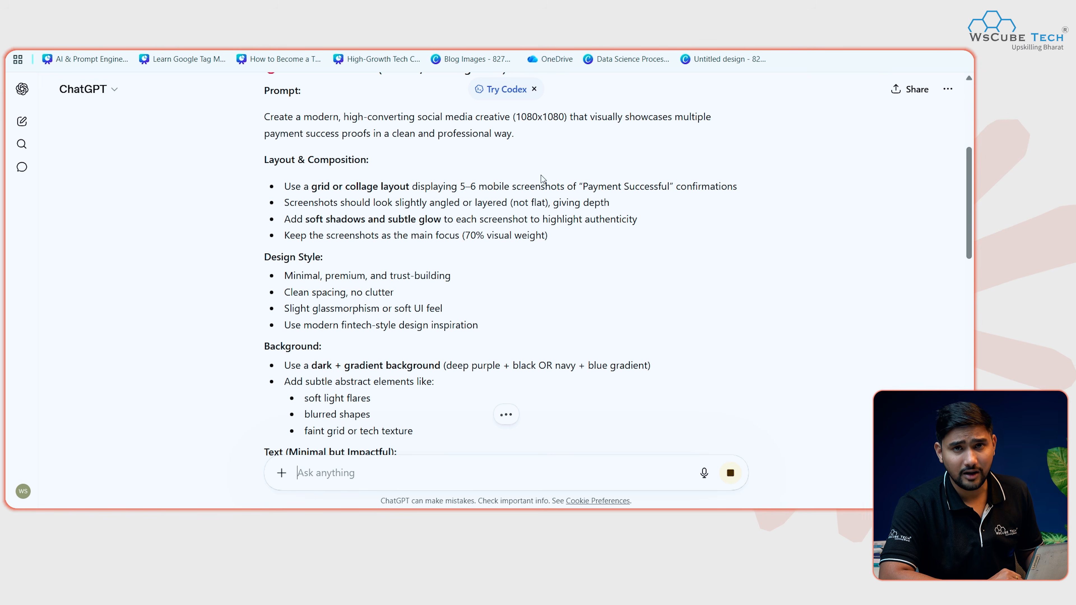
scroll(445, 318, "down", 5)
scroll(425, 346, "up", 7)
left_click_drag(533, 153, 567, 153)
scroll(357, 424, "down", 6)
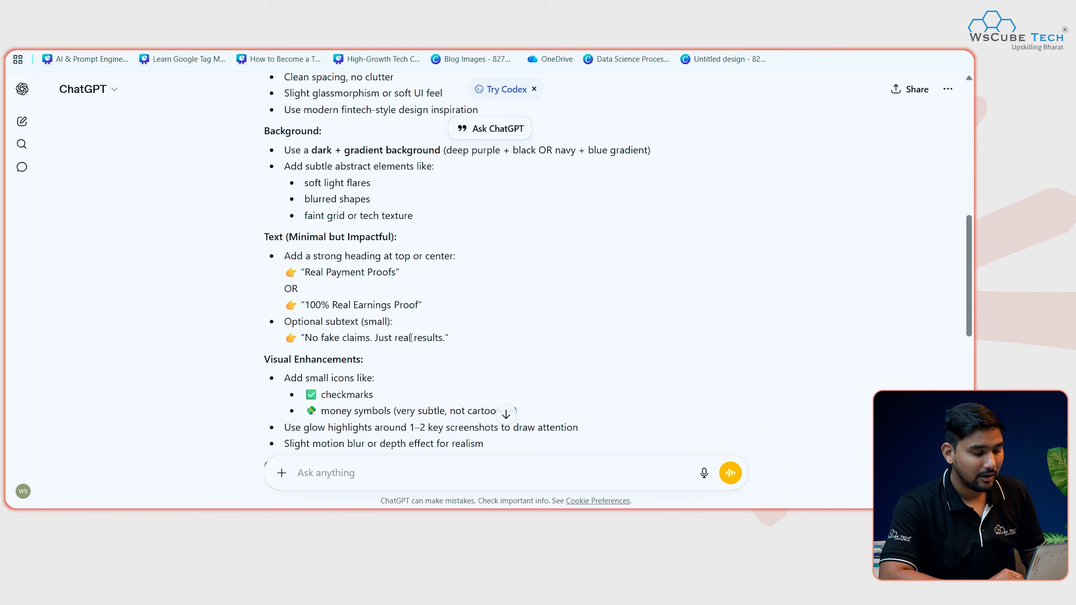
left_click(358, 466)
type("MAKE TH")
key("BackSpace")
key("BackSpace")
key("BackSpace")
key("BackSpace")
type("E THIS PROMPT ACCORDING TO SYSTEM DESIGN")
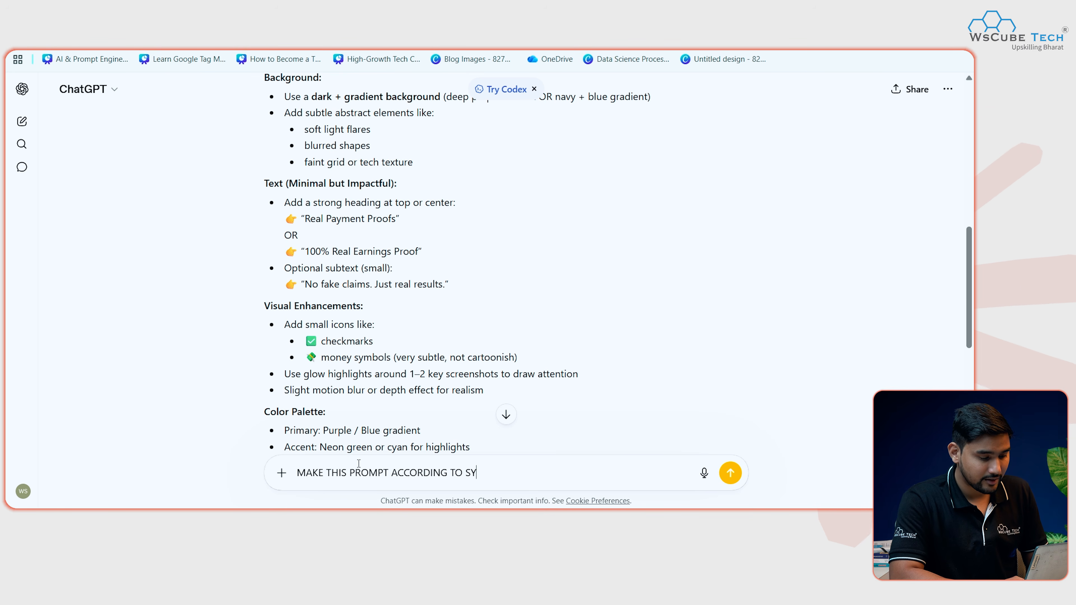
key("Return")
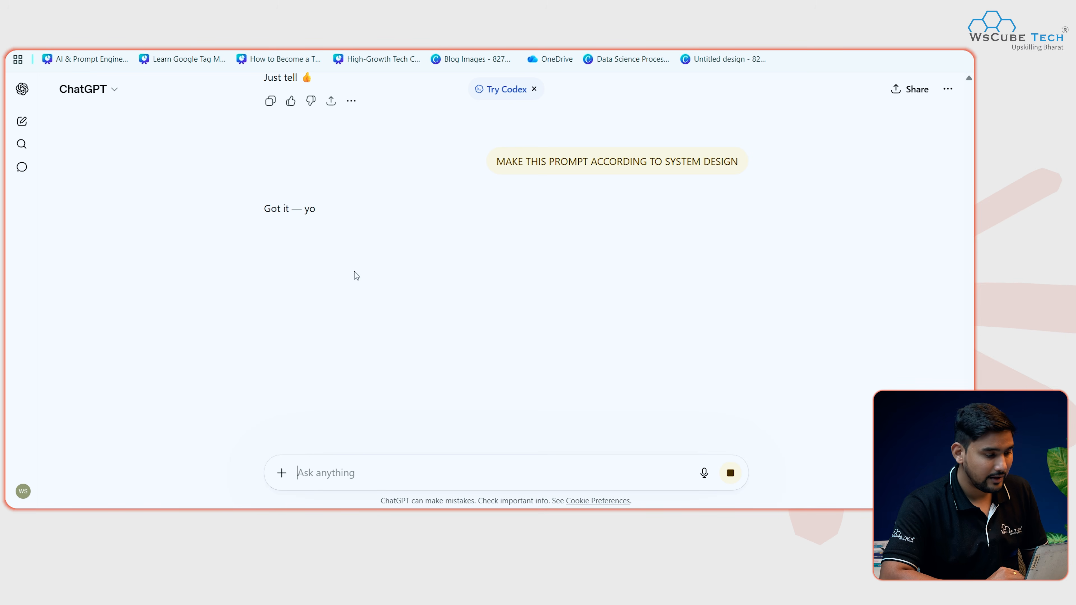
- Copy the reworked prompt from the Structure heading under Layout System down through the Output Quality section
scroll(466, 233, "down", 10)
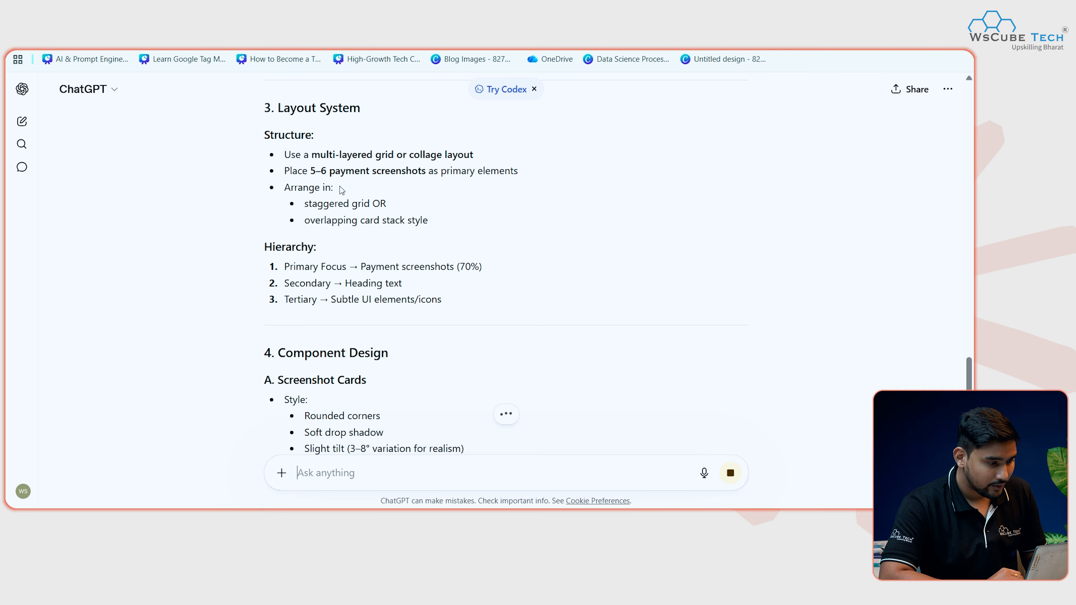
left_click_drag(264, 134, 448, 344)
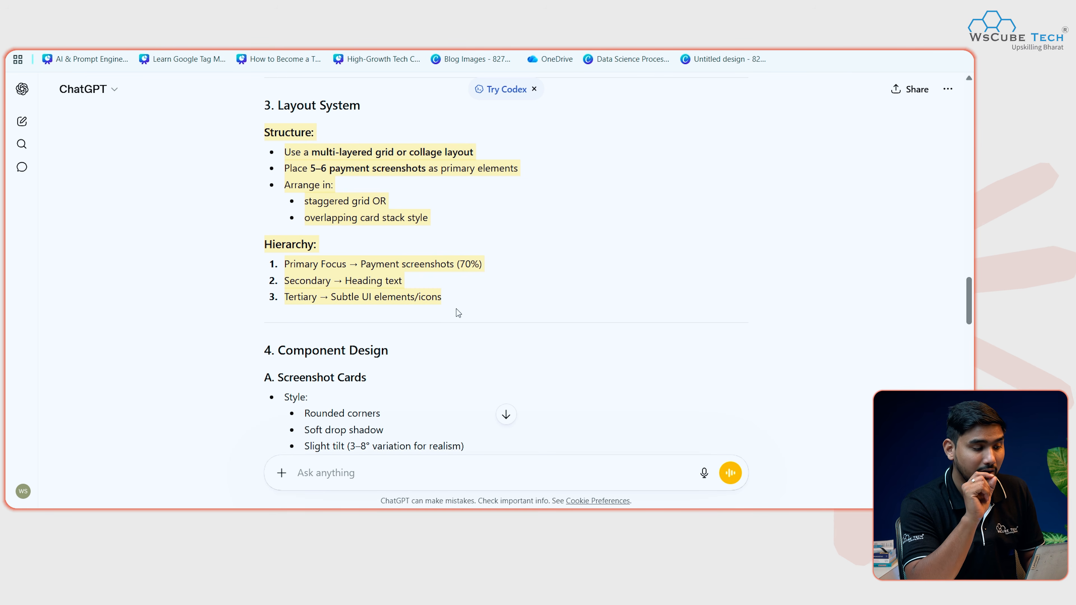
scroll(458, 312, "down", 3)
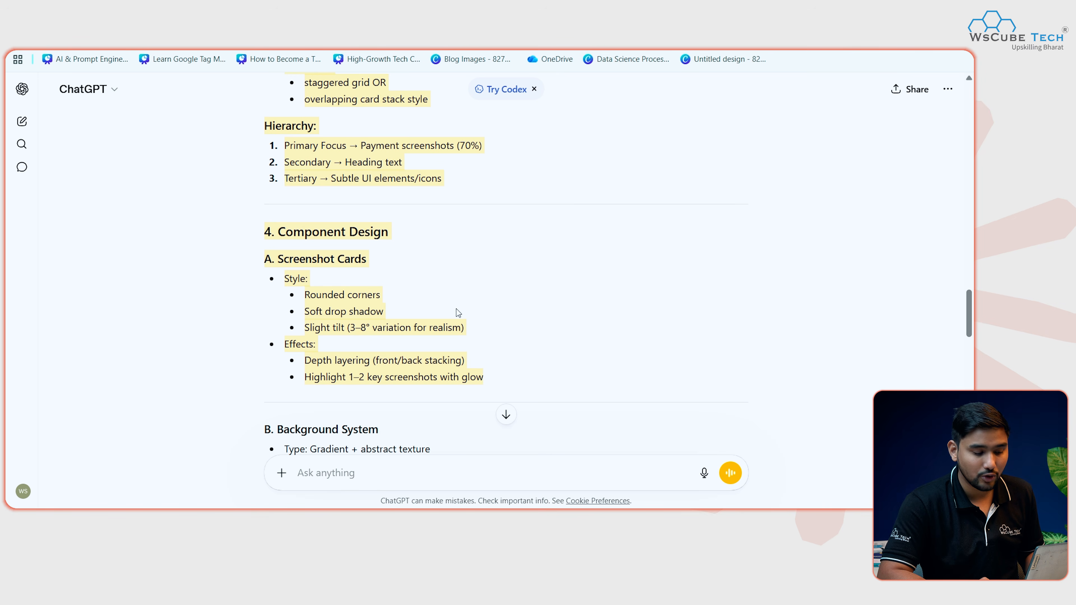
scroll(458, 313, "down", 5)
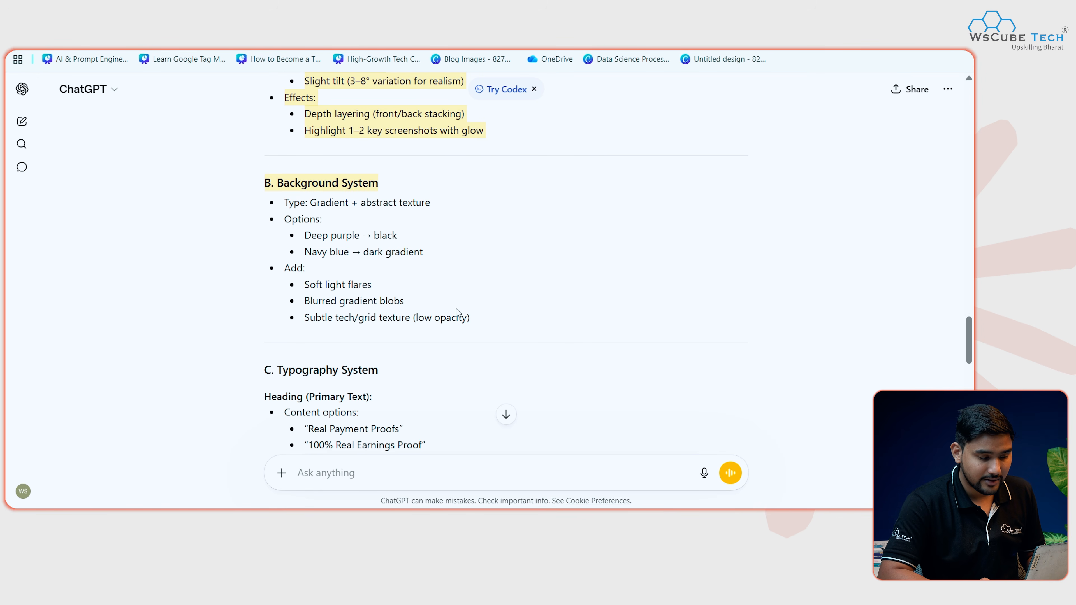
scroll(458, 313, "down", 10)
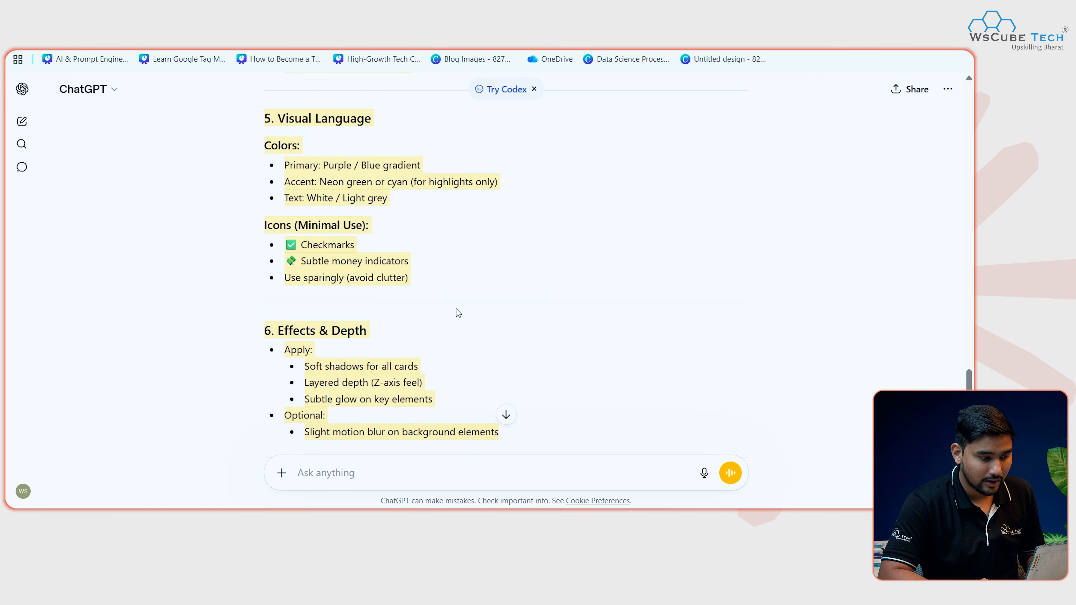
scroll(457, 313, "down", 5)
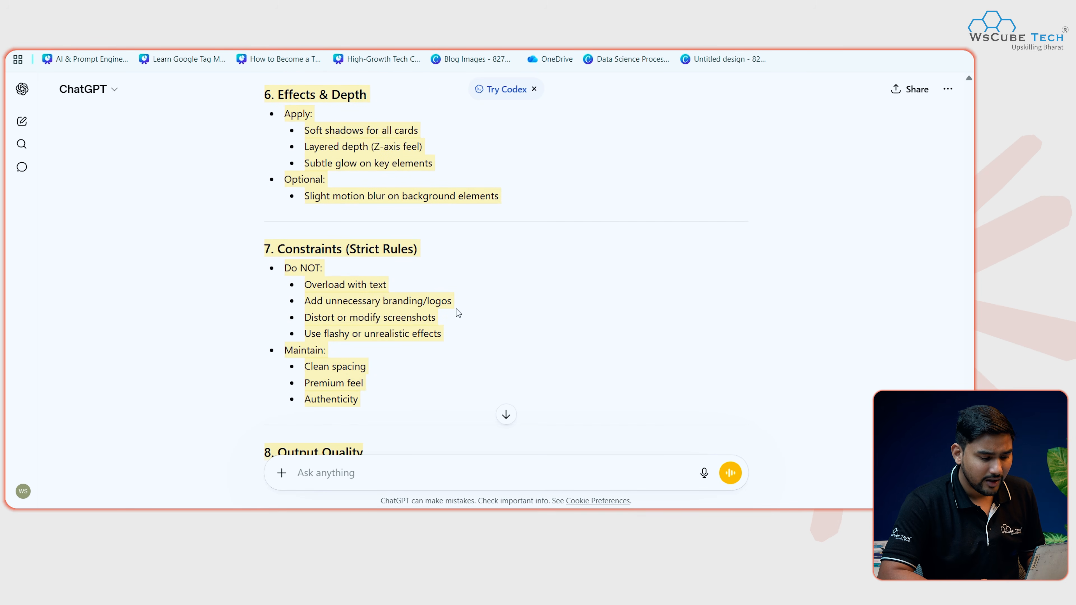
scroll(458, 313, "down", 6)
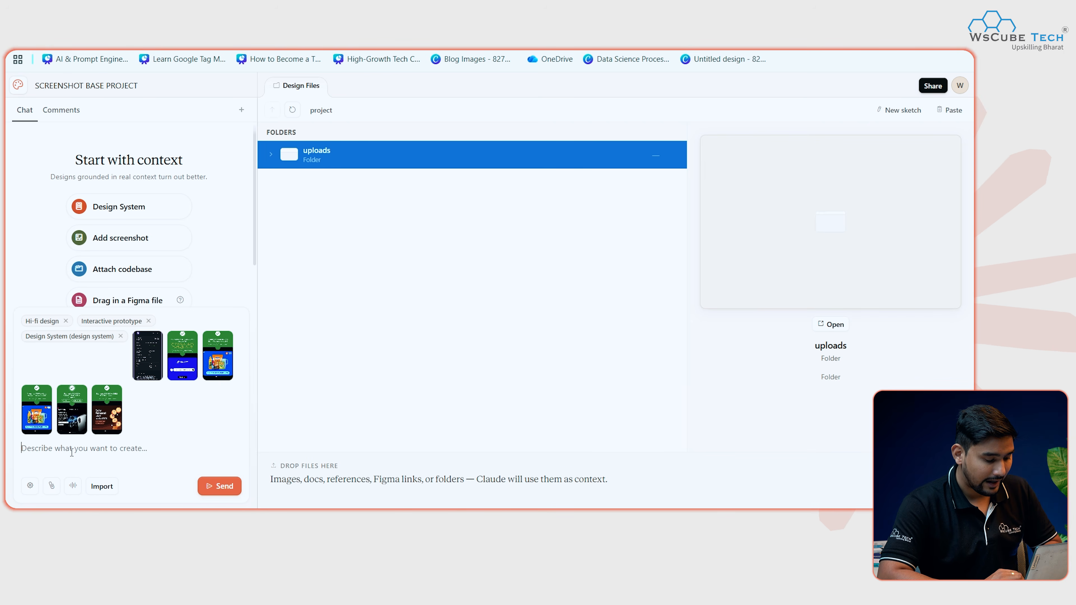
- Switch back to Claude Design, paste the copied prompt into the chat with the attached screenshots, and send it
key("ctrl+v")
scroll(93, 434, "up", 10)
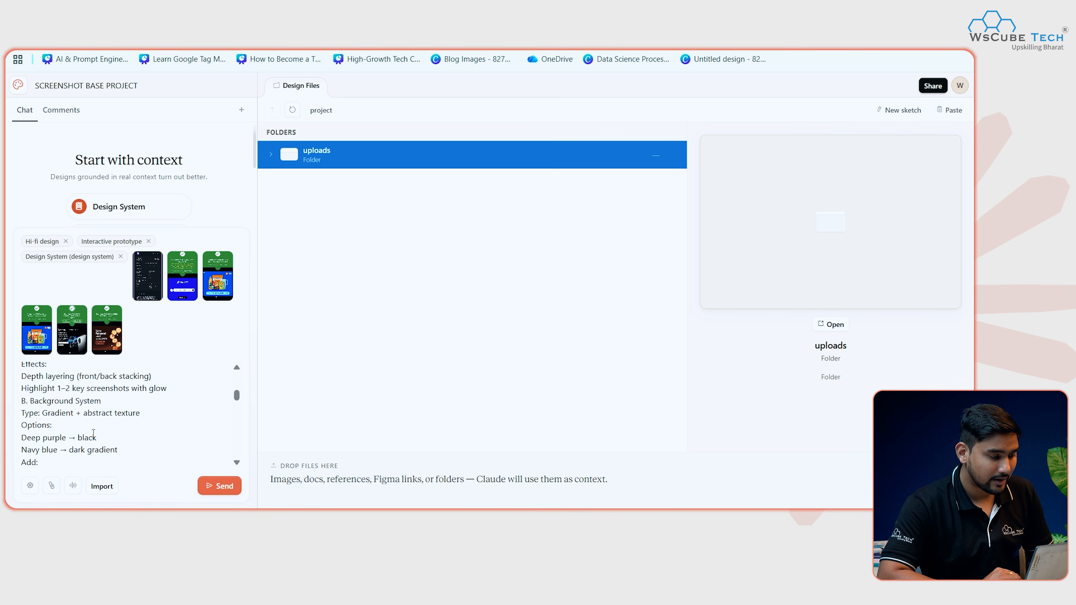
left_click(222, 487)
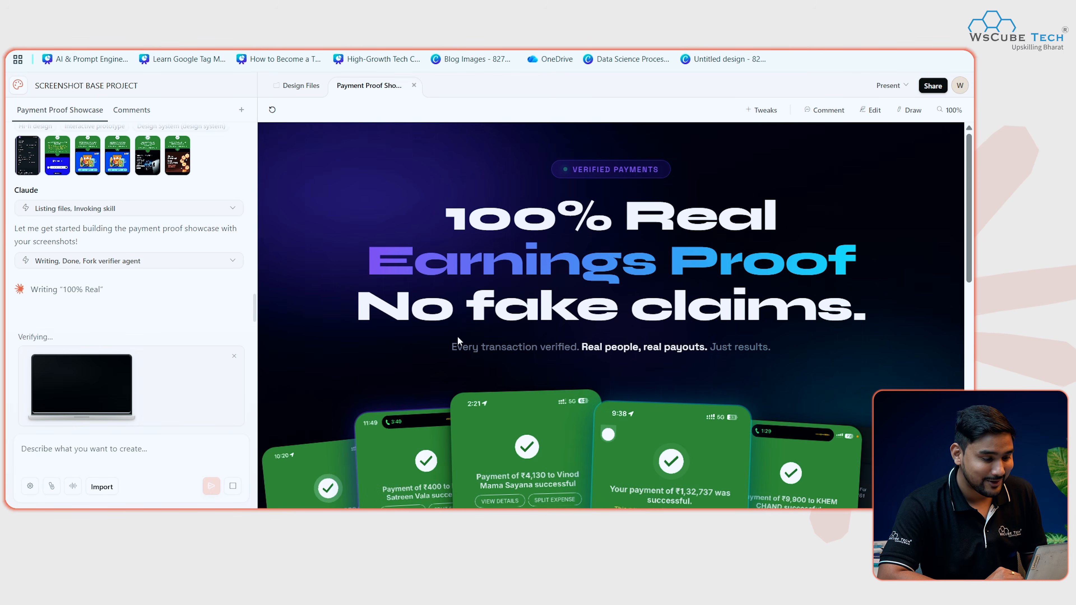
- Review the generated payment-proof showcase from the headline and screenshot collage down to the stats, ticker and call-to-action buttons
scroll(696, 265, "down", 1)
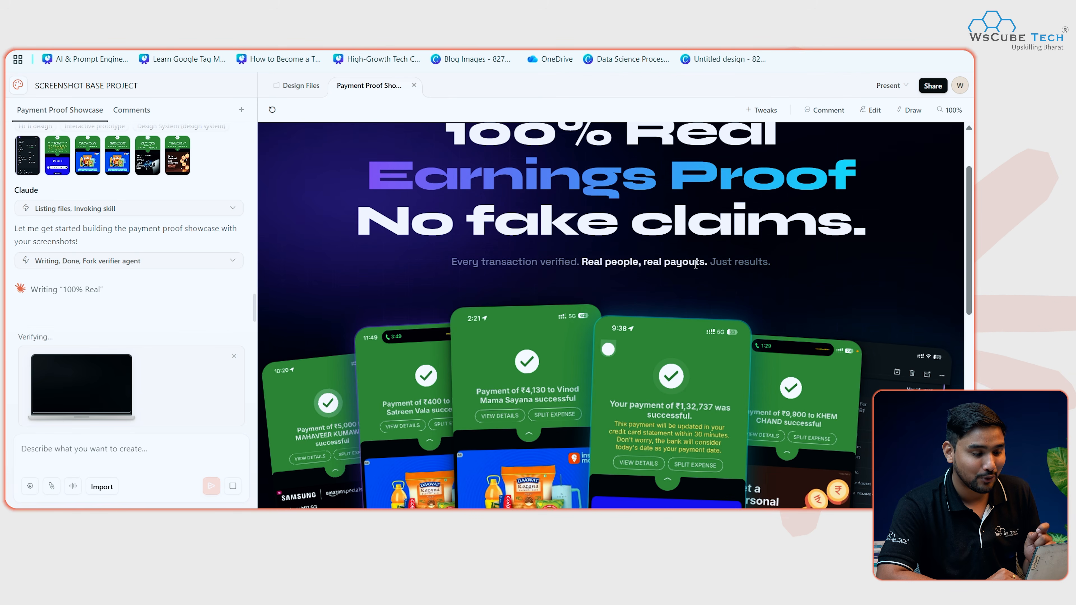
scroll(528, 246, "down", 3)
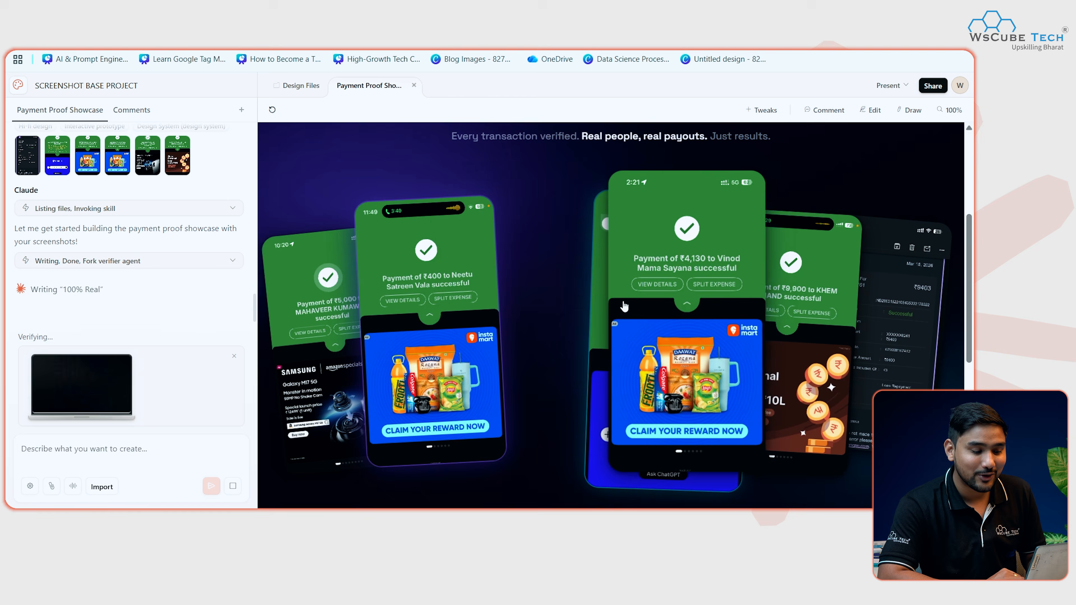
scroll(684, 305, "down", 6)
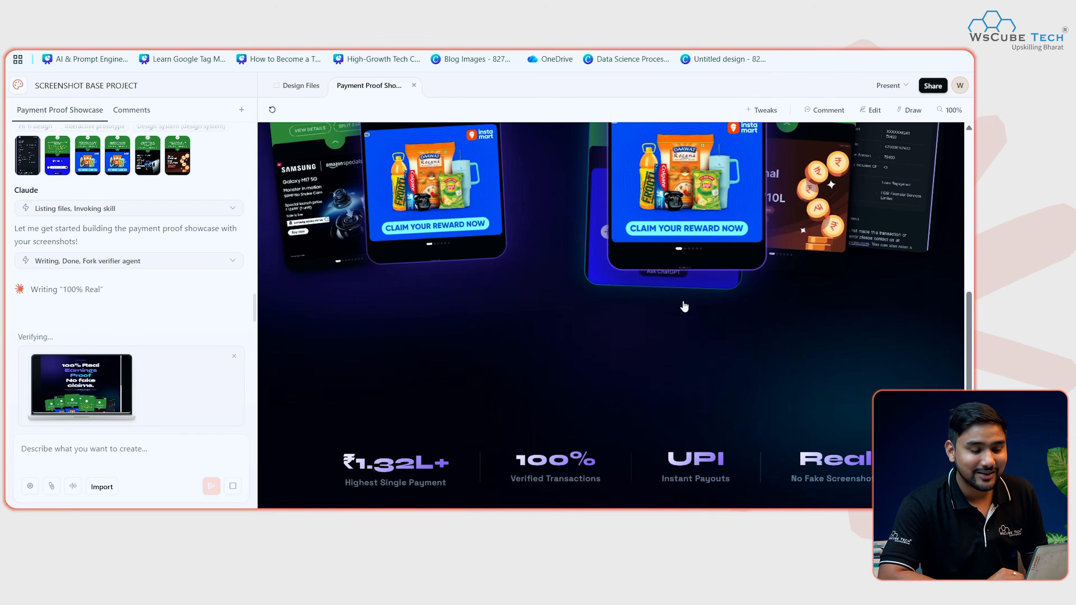
scroll(564, 347, "down", 3)
scroll(563, 347, "down", 2)
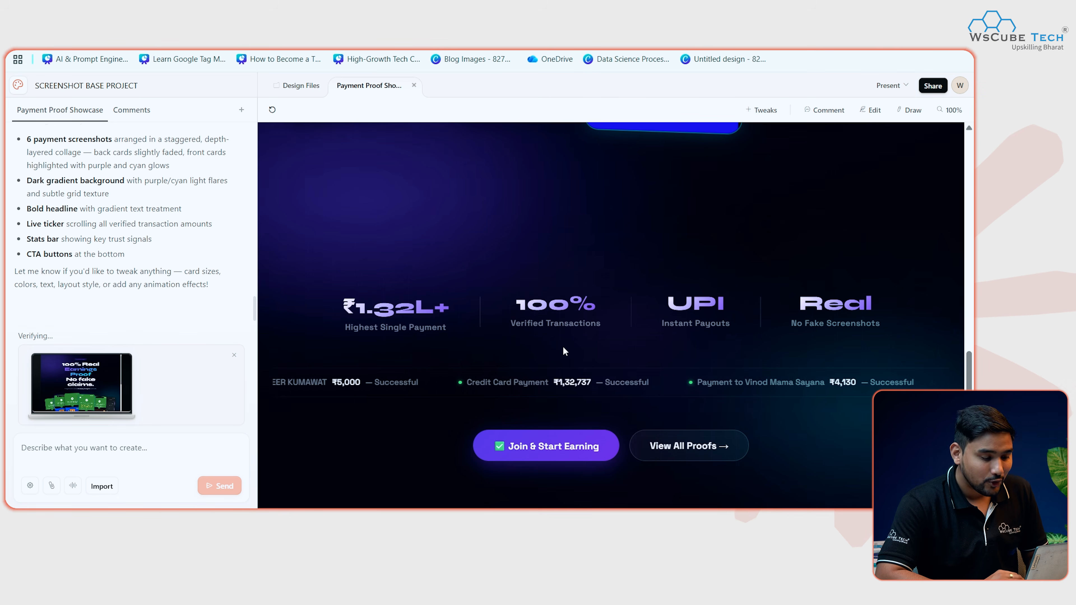
scroll(103, 188, "up", 10)
scroll(103, 189, "down", 10)
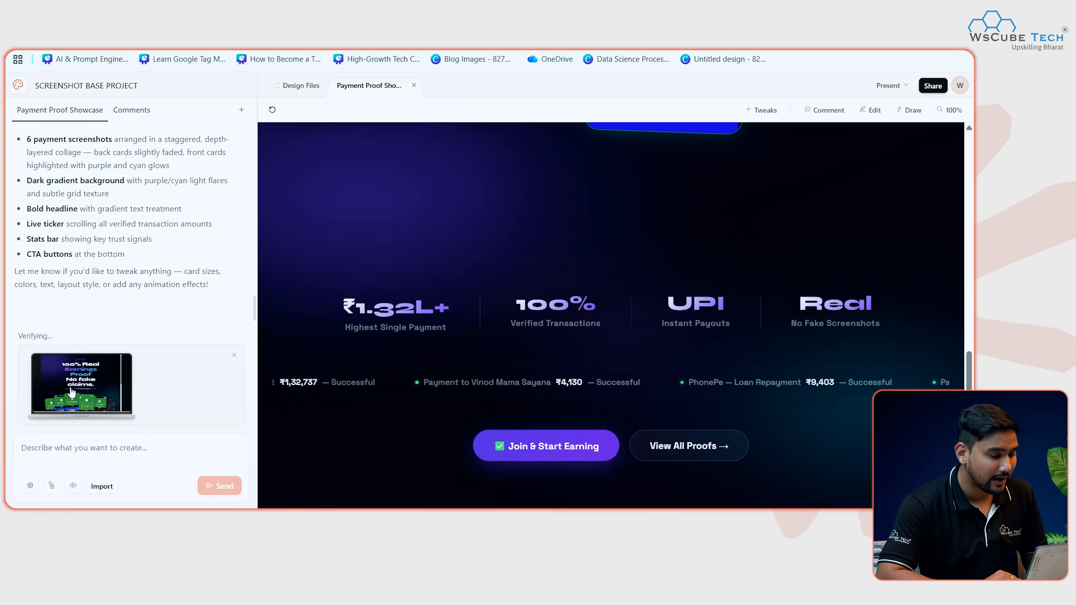
scroll(533, 379, "up", 1)
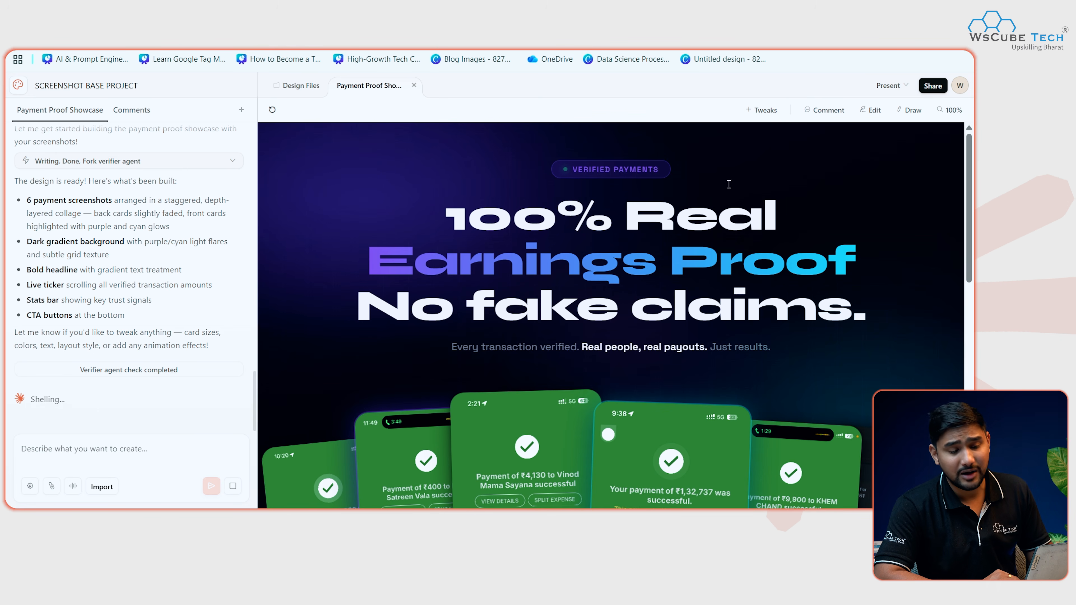
- Open an empty comment on the gradient "Earnings Proof" line of the headline
left_click(818, 110)
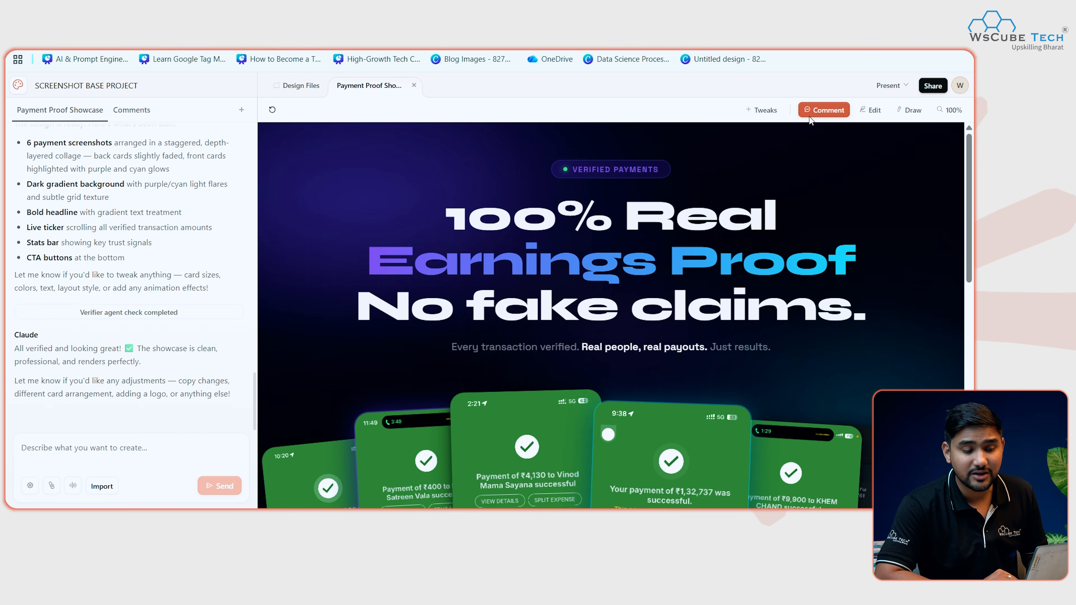
left_click(620, 235)
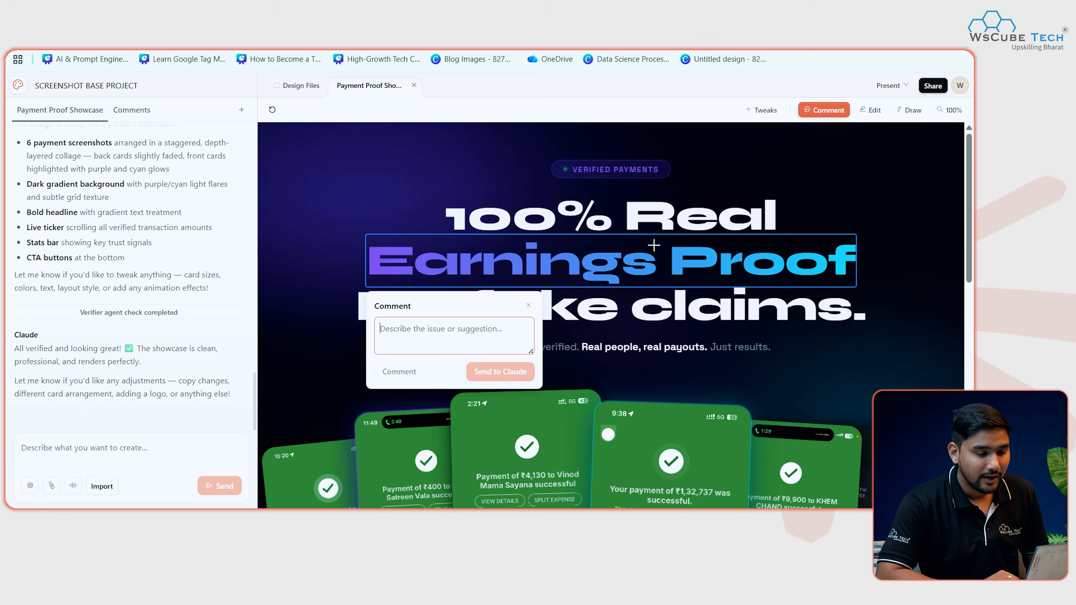
- Switch to editing the design, set the page background to rgb(46, 0, 254) and look through the available page fonts
left_click(873, 110)
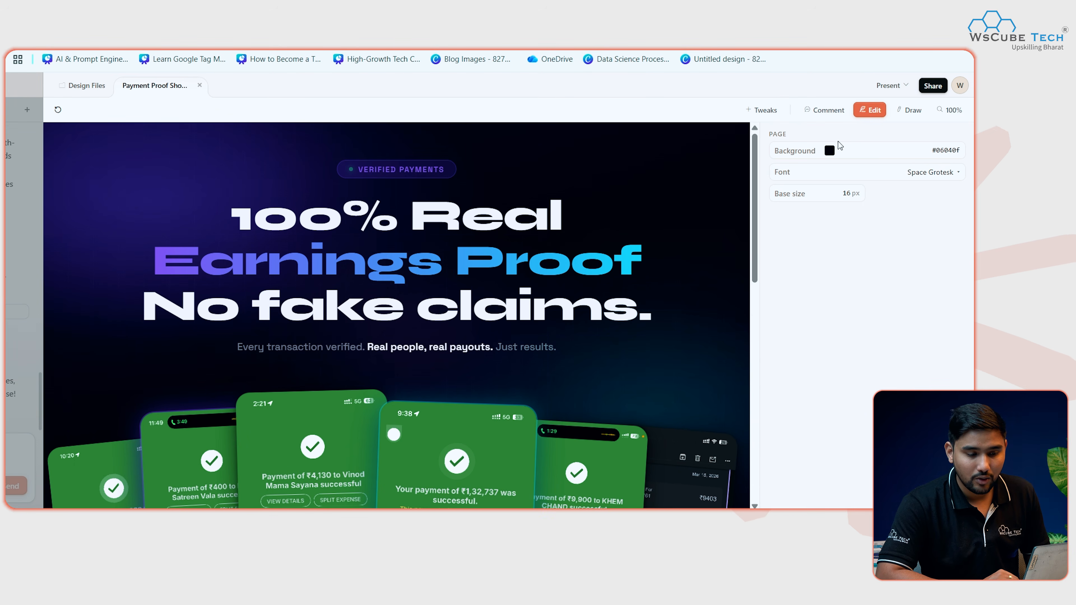
left_click(831, 150)
left_click_drag(932, 195, 962, 144)
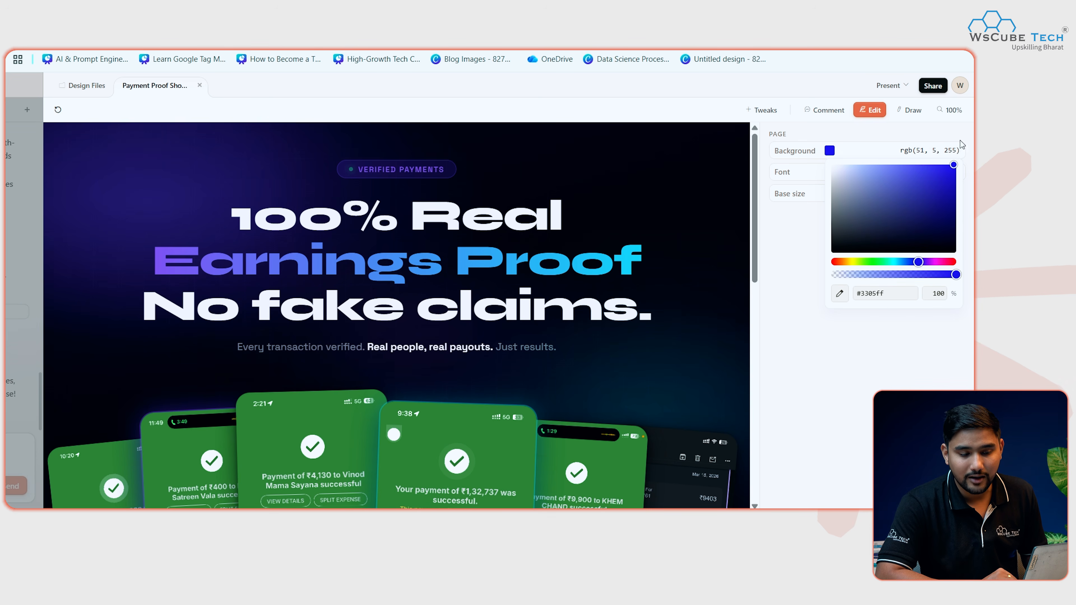
left_click(823, 243)
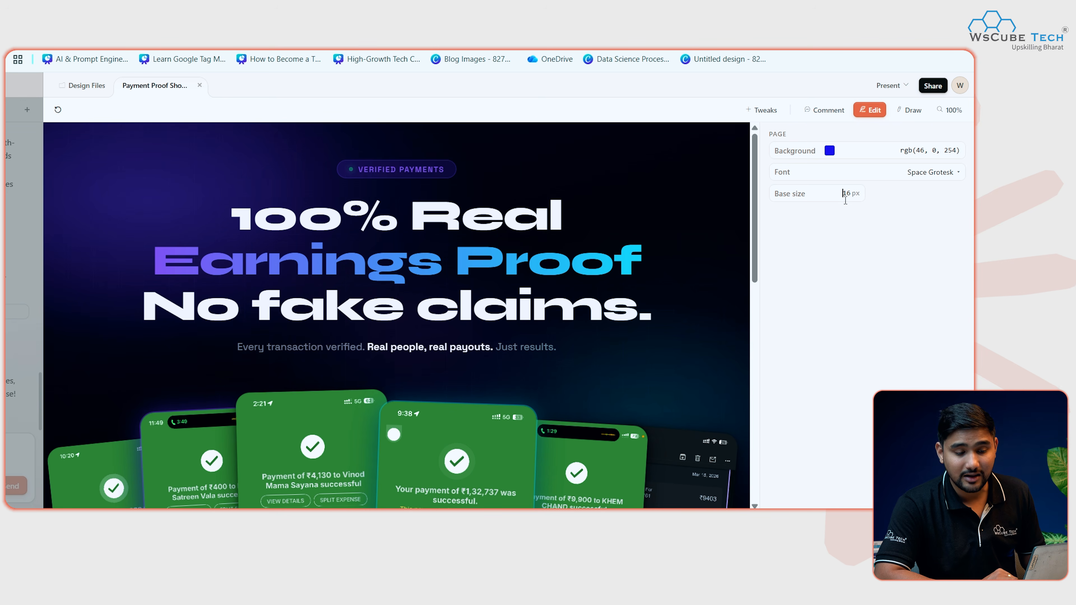
left_click(928, 174)
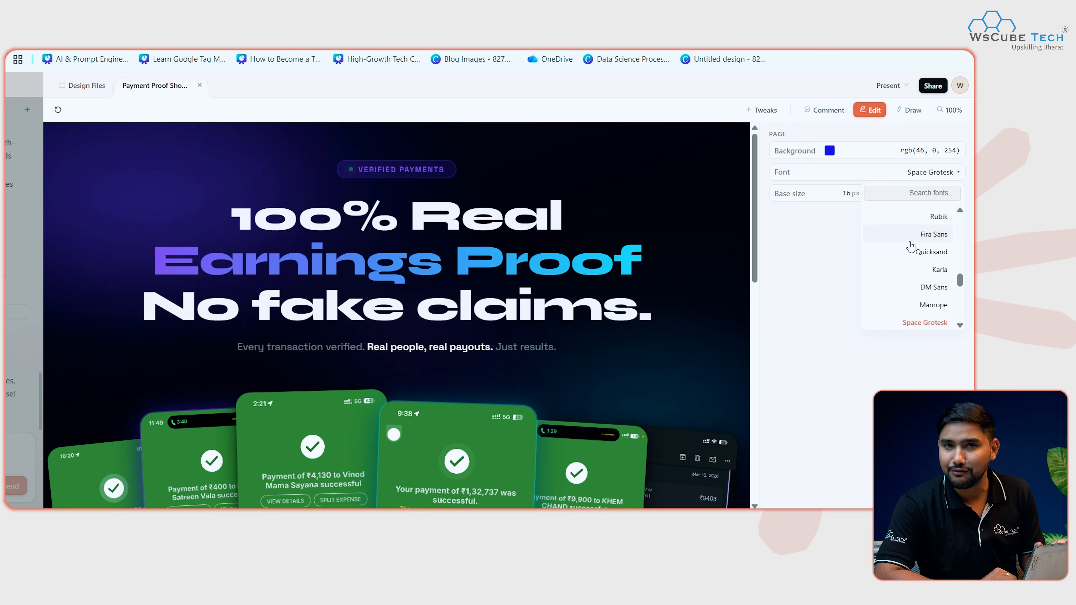
left_click(832, 268)
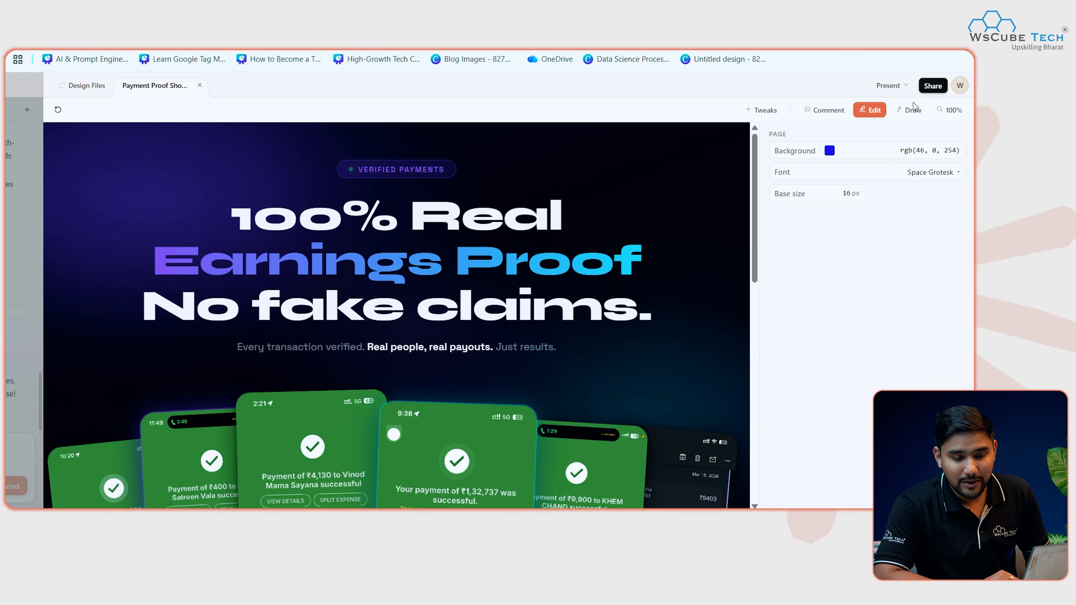
- Circle the end of the headline around "Proof" with freehand strokes, discard the drawing and return to editing
left_click(905, 109)
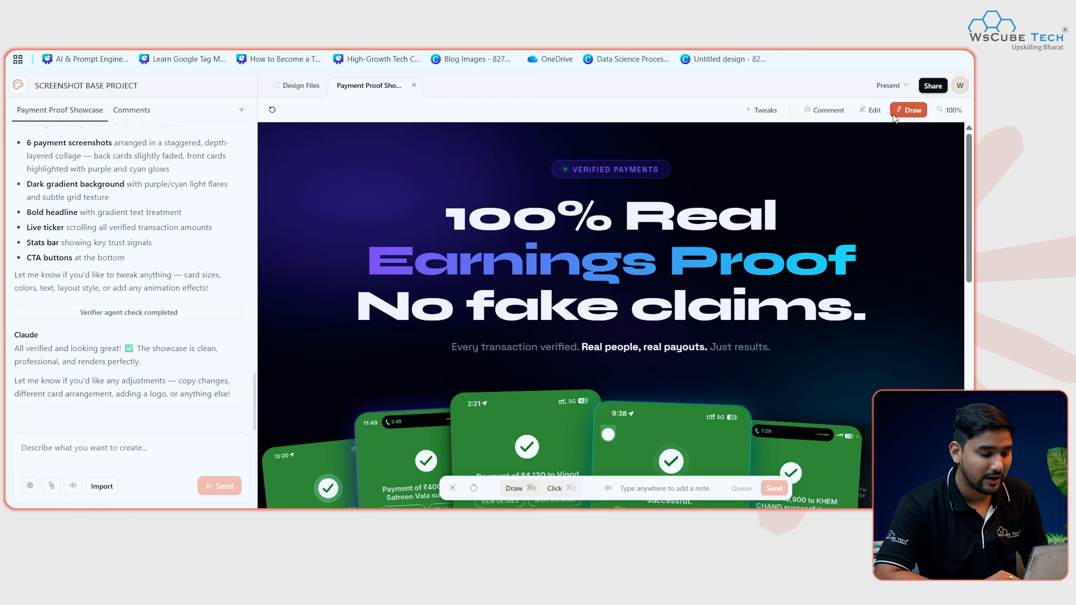
mouse_move(749, 265)
left_mouse_down()
mouse_move(847, 280)
mouse_move(825, 211)
mouse_move(732, 305)
mouse_move(800, 225)
mouse_move(793, 330)
left_mouse_up()
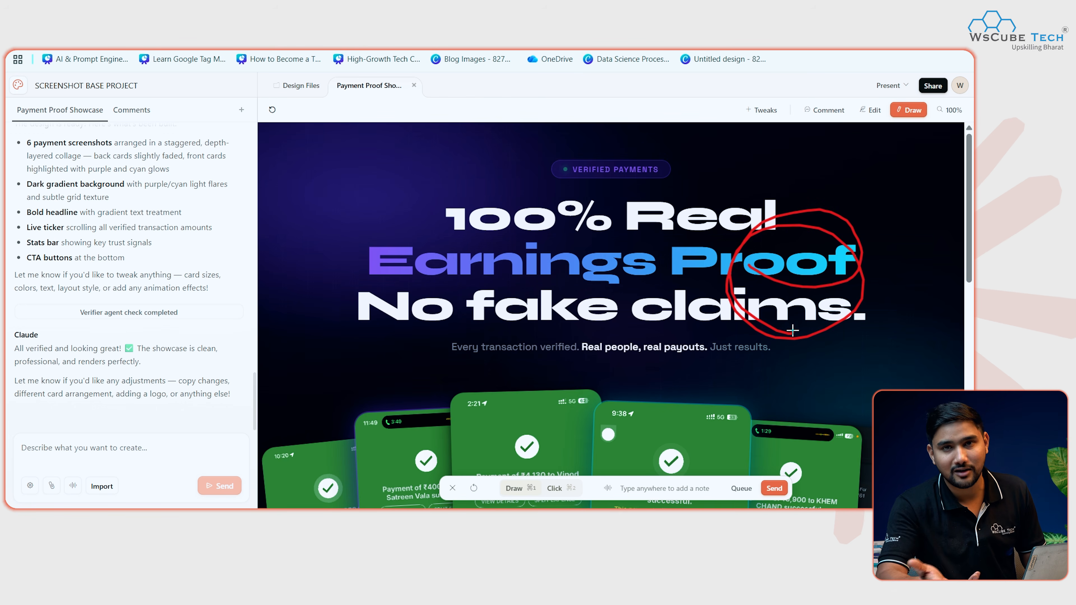
left_click(871, 111)
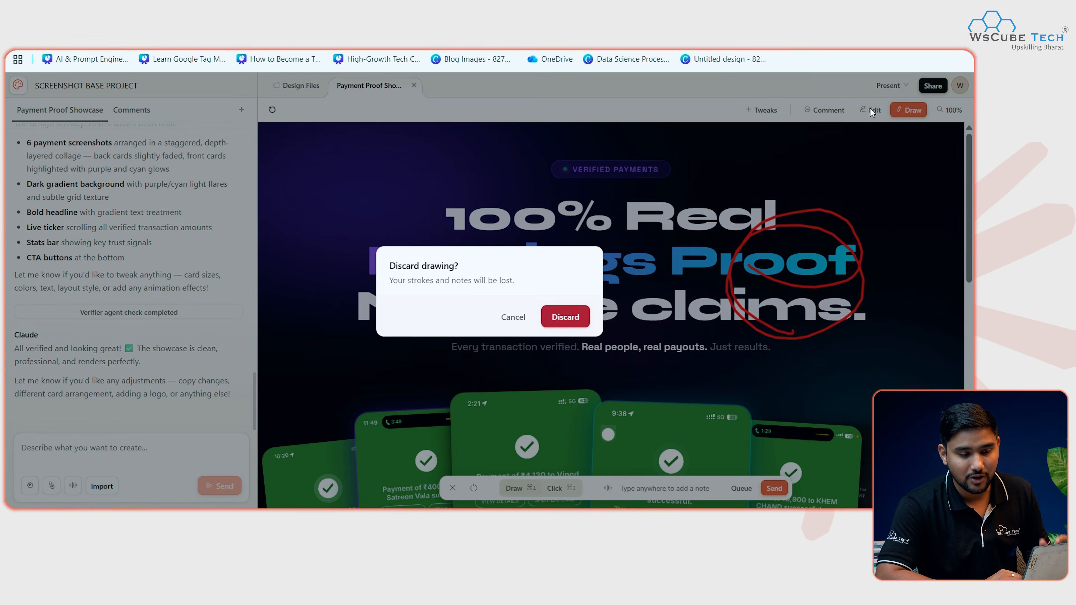
left_click(568, 327)
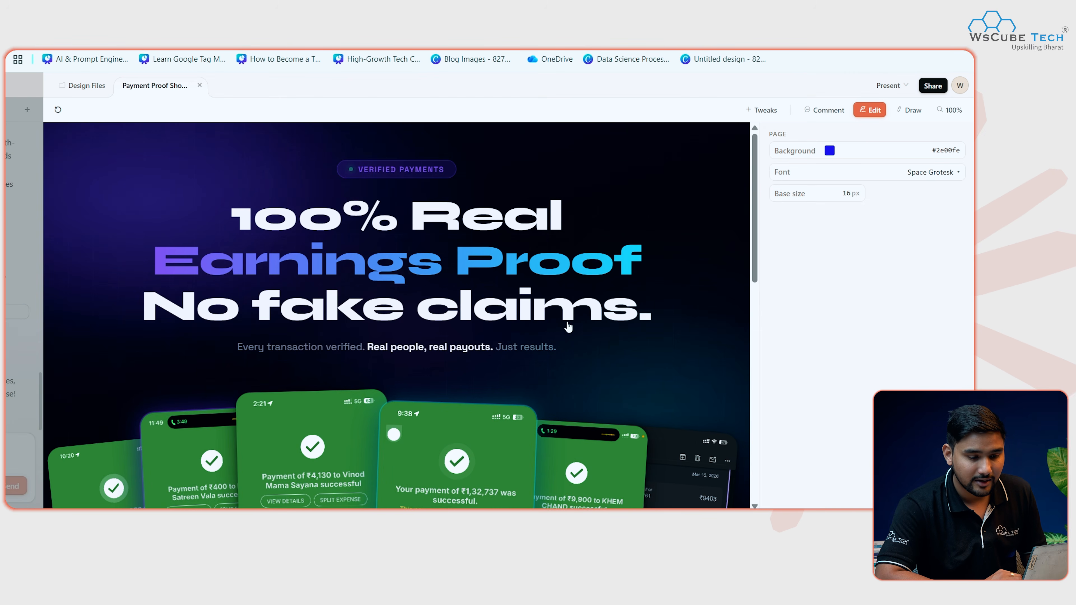
- Change the word "Proof" in the gradient headline line to "PrOOF"
left_click(476, 270)
key("Right")
key("Right")
key("Right")
key("Right")
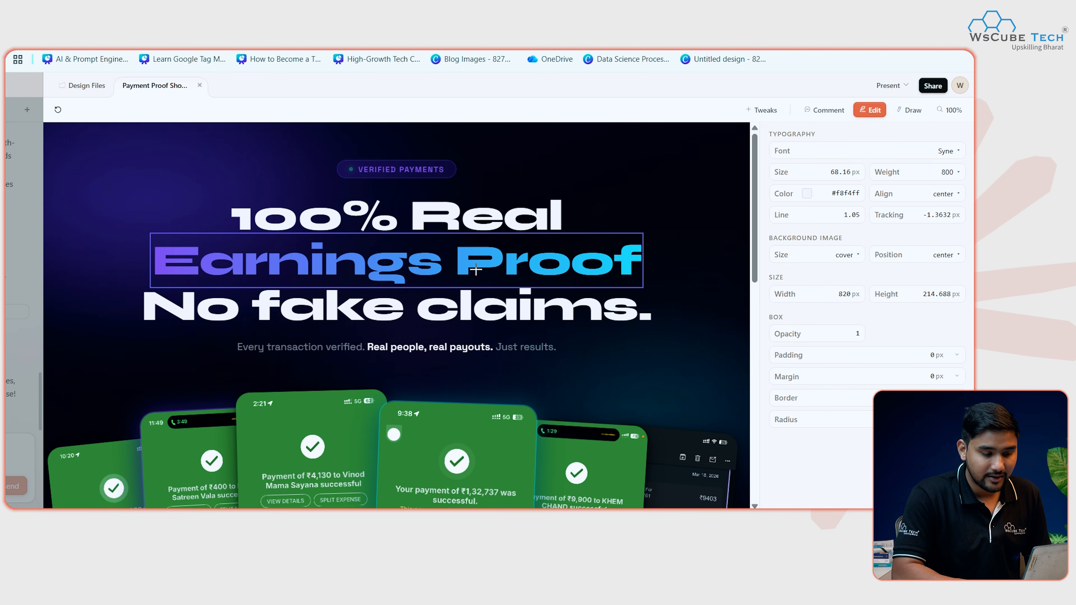
key("BackSpace")
key("BackSpace")
type("OOF")
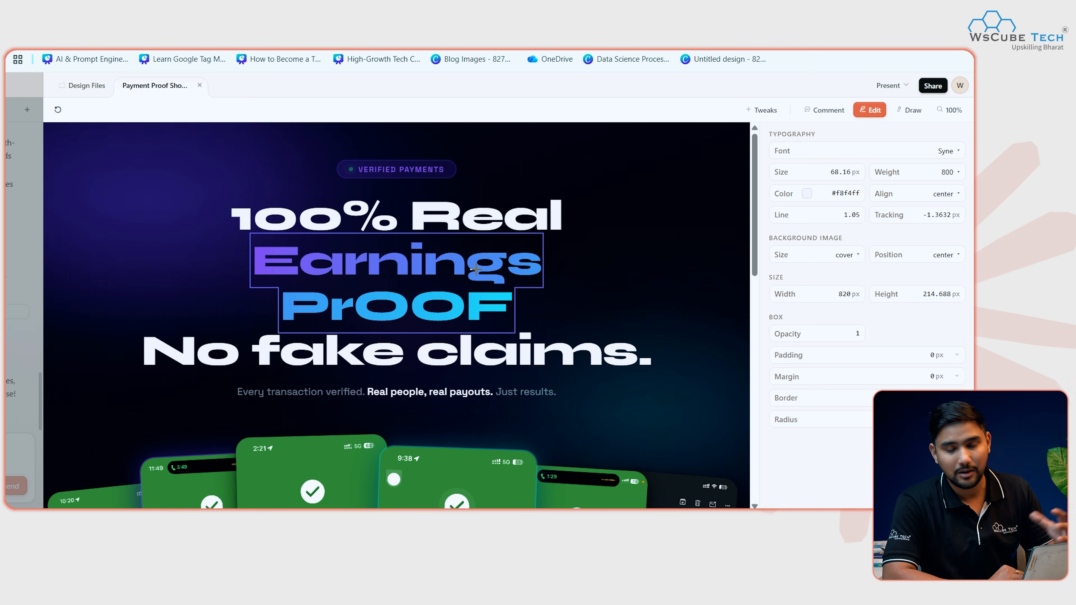
left_click(638, 244)
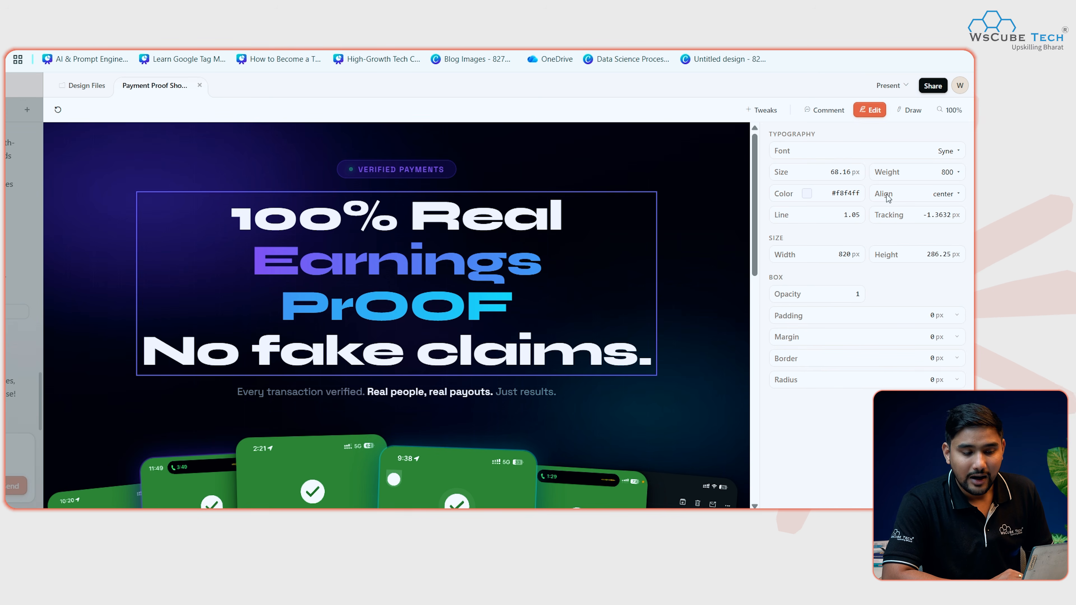
- Examine the size and box properties of the ChatGPT-ad payment card and the dark receipt card in the collage
scroll(514, 291, "down", 5)
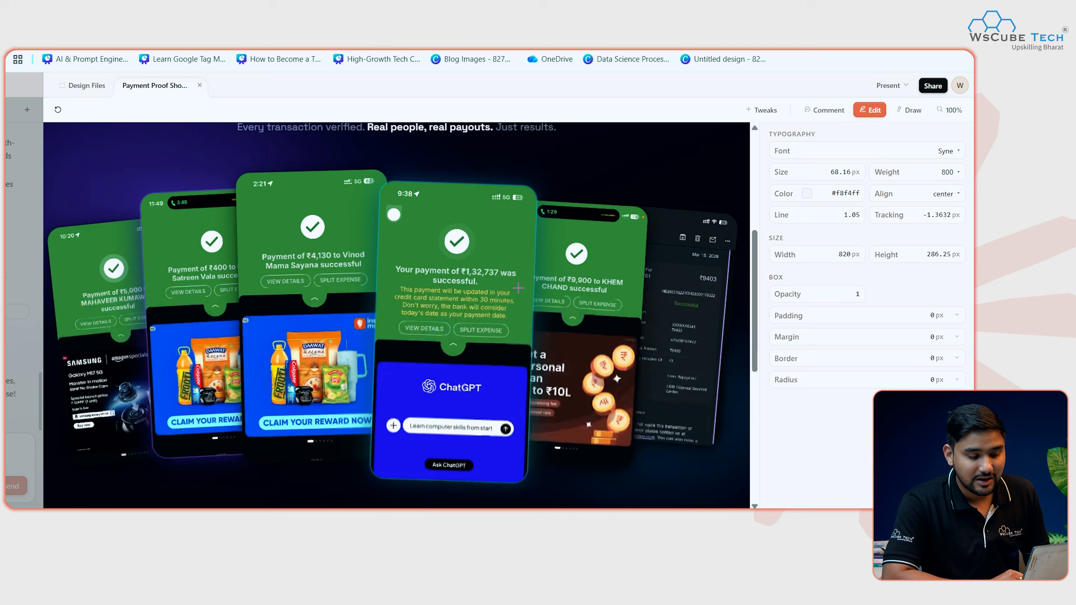
left_click(461, 277)
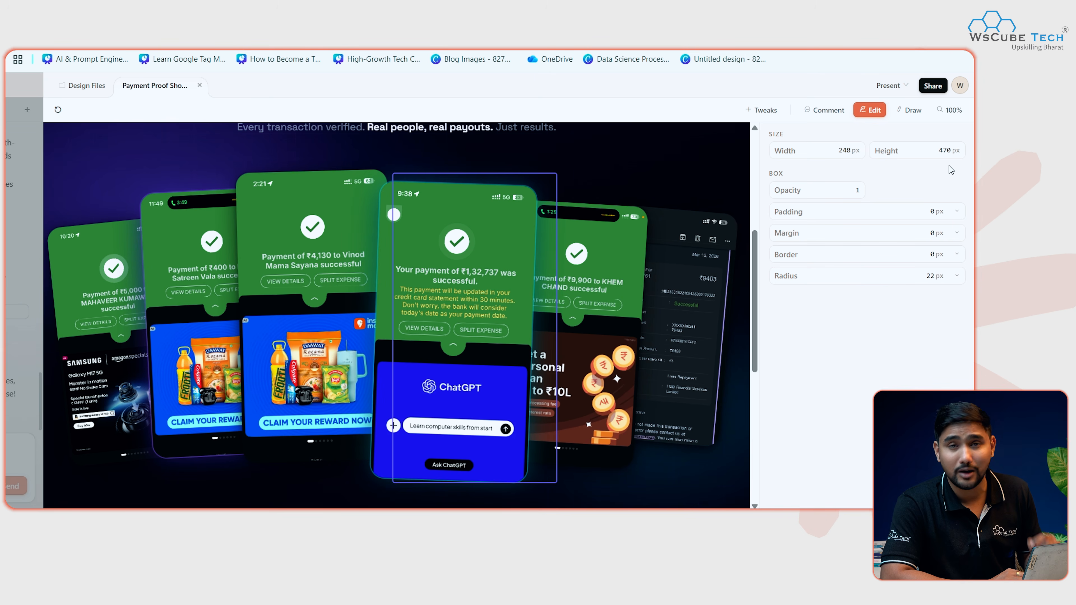
left_click(635, 256)
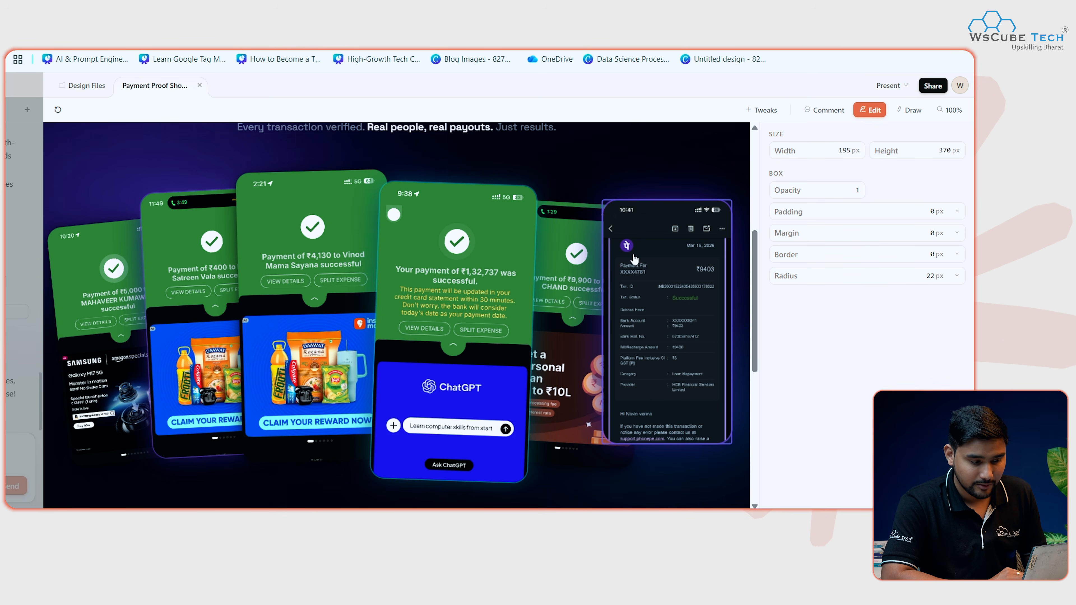
- Set the width of the payment card with the ChatGPT ad to 150 px and check the collage
left_click(431, 291)
scroll(493, 297, "down", 5)
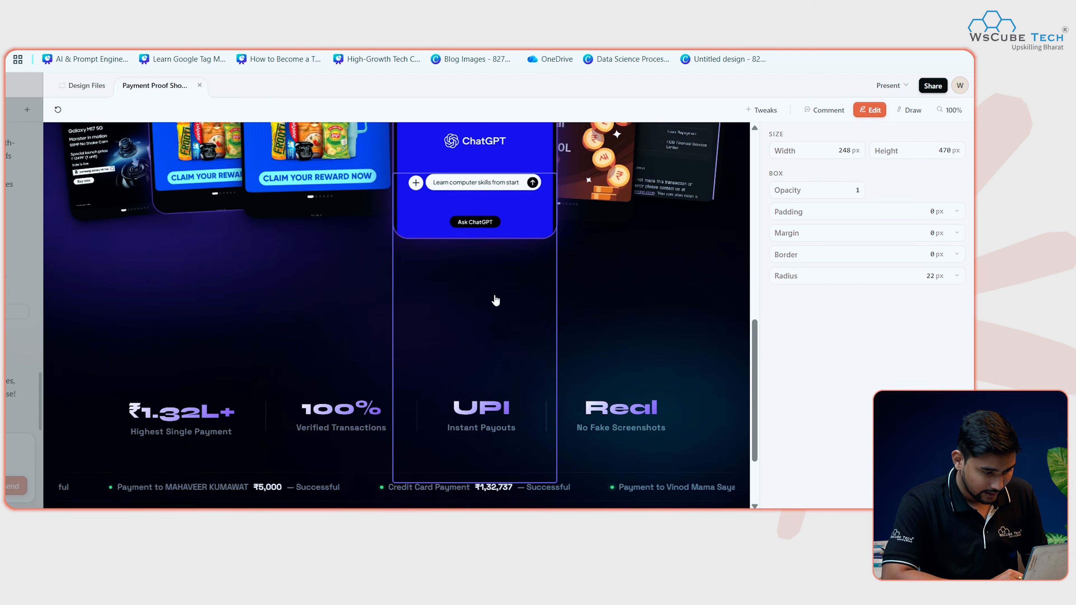
scroll(495, 300, "down", 3)
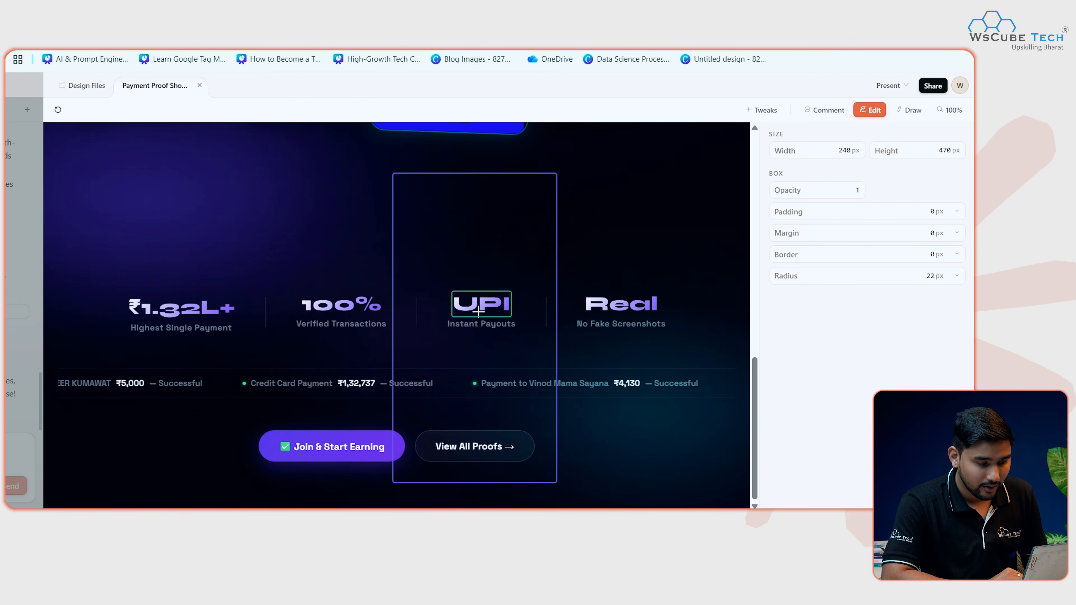
scroll(479, 311, "up", 8)
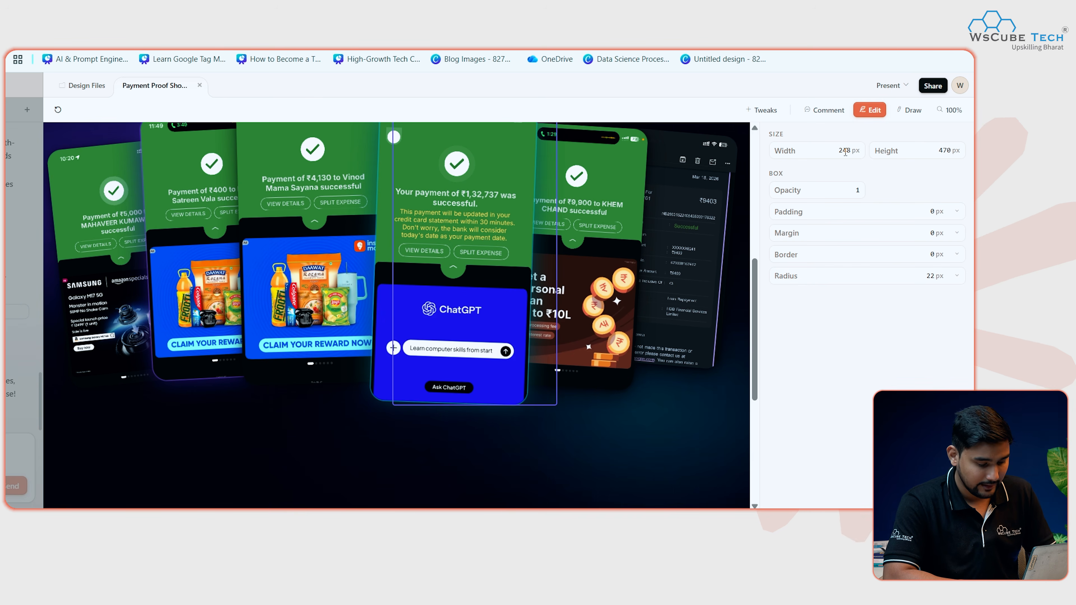
double_click(845, 151)
type("260")
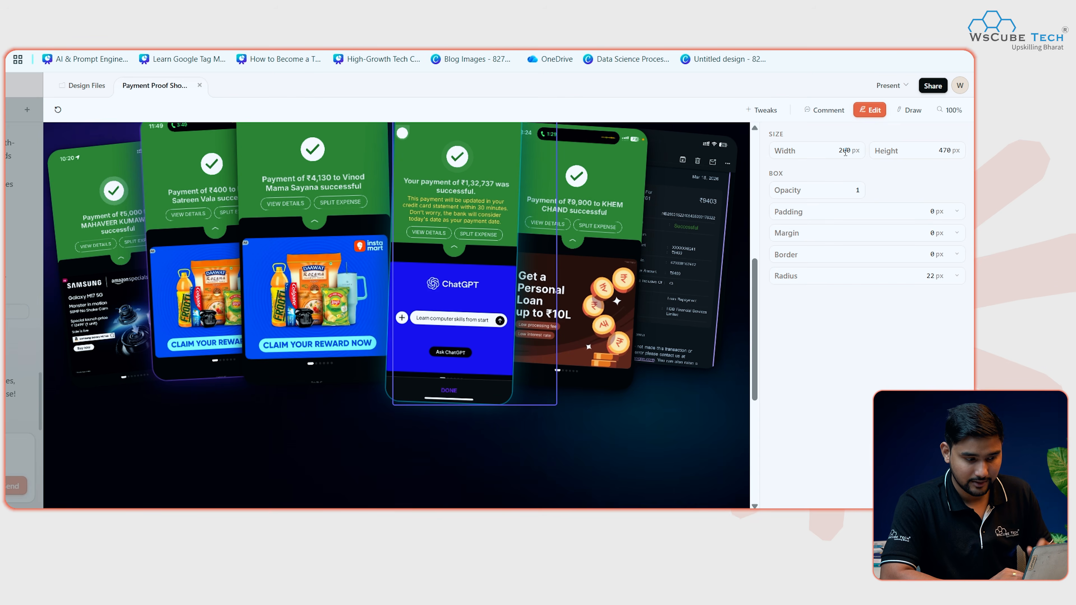
key("BackSpace")
type("15")
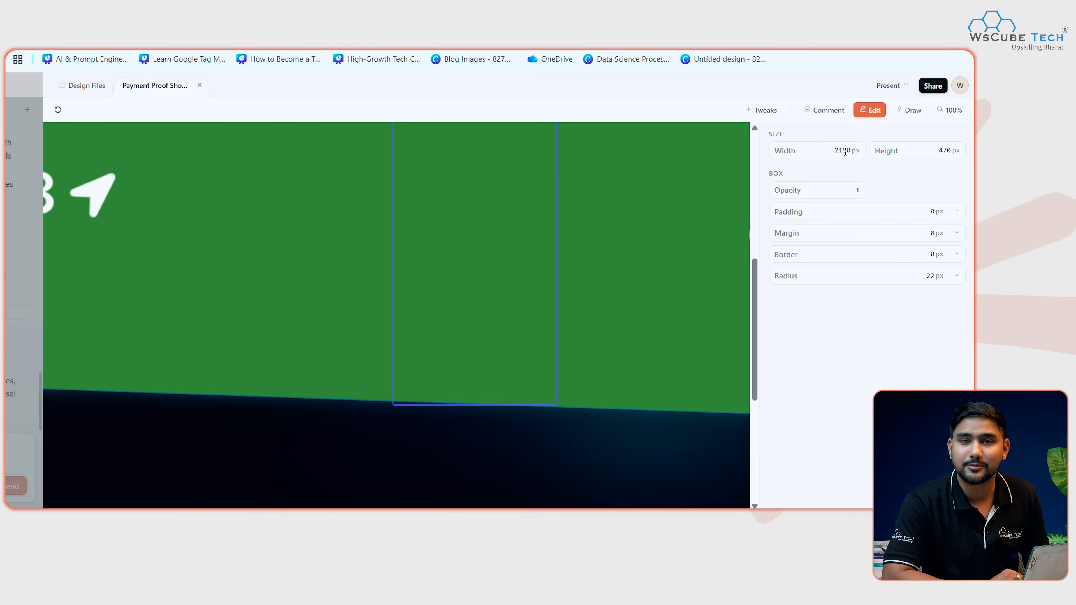
double_click(846, 151)
type("2150")
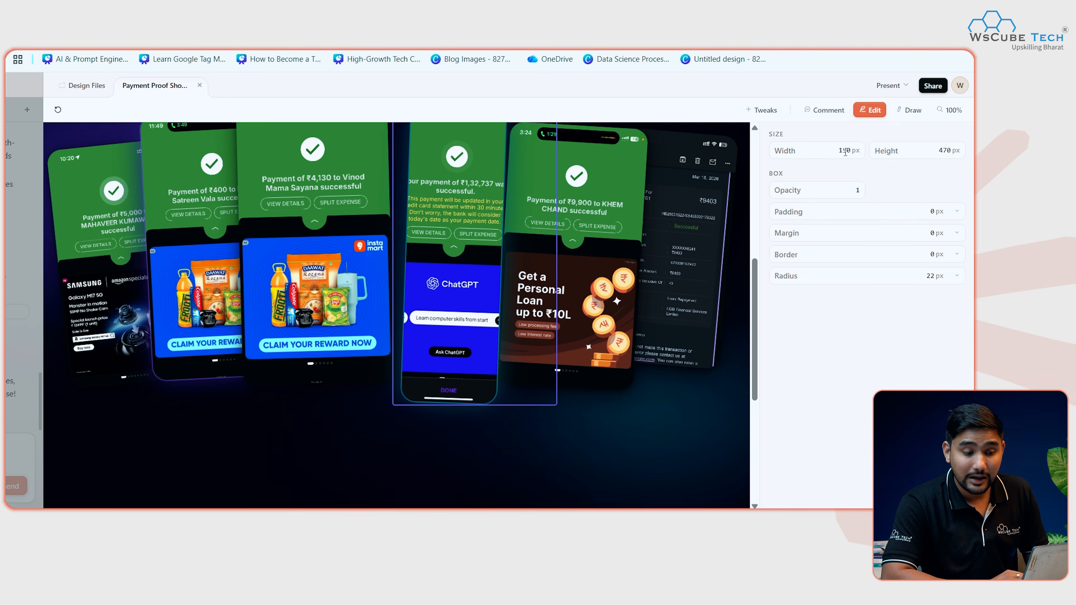
scroll(679, 347, "up", 4)
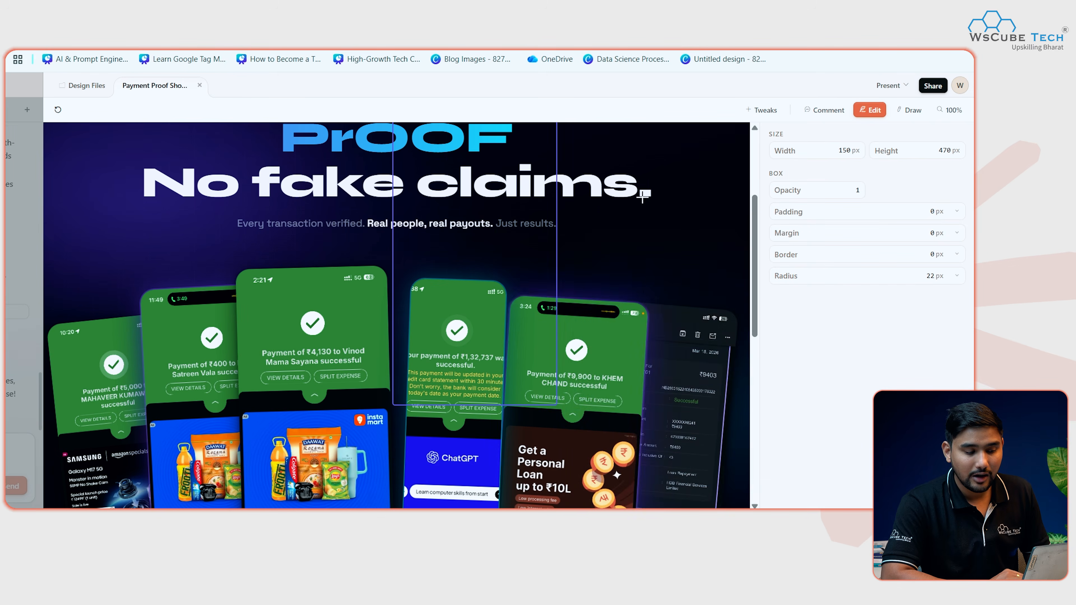
scroll(679, 346, "down", 5)
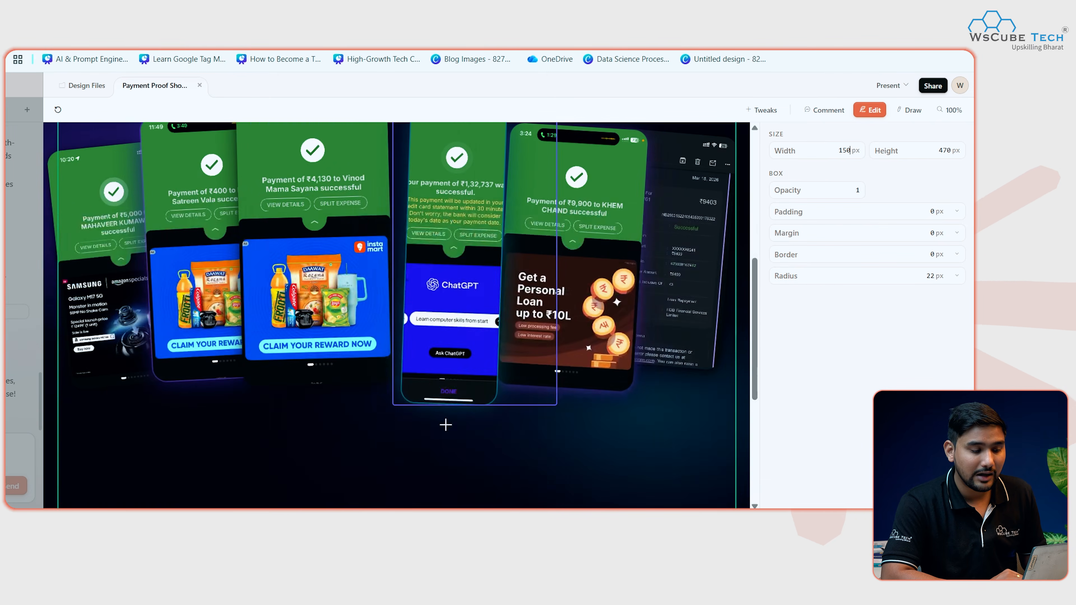
scroll(444, 423, "up", 5)
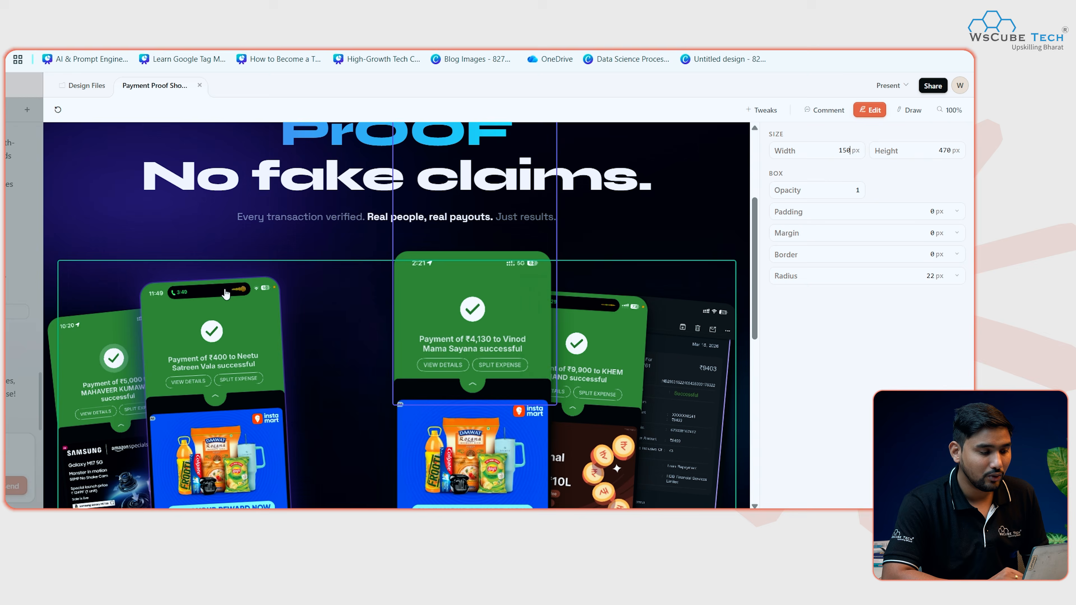
- Present the payment proof showcase in fullscreen, exit the presentation, and look over the page and Claude's closing chat messages
left_click_drag(79, 298, 813, 124)
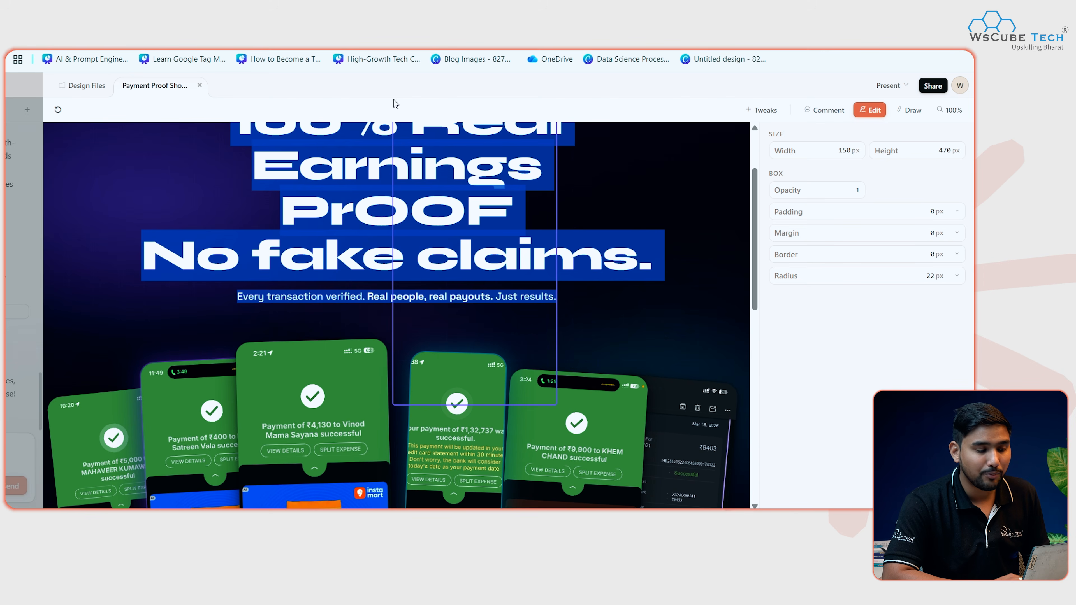
left_click(625, 212)
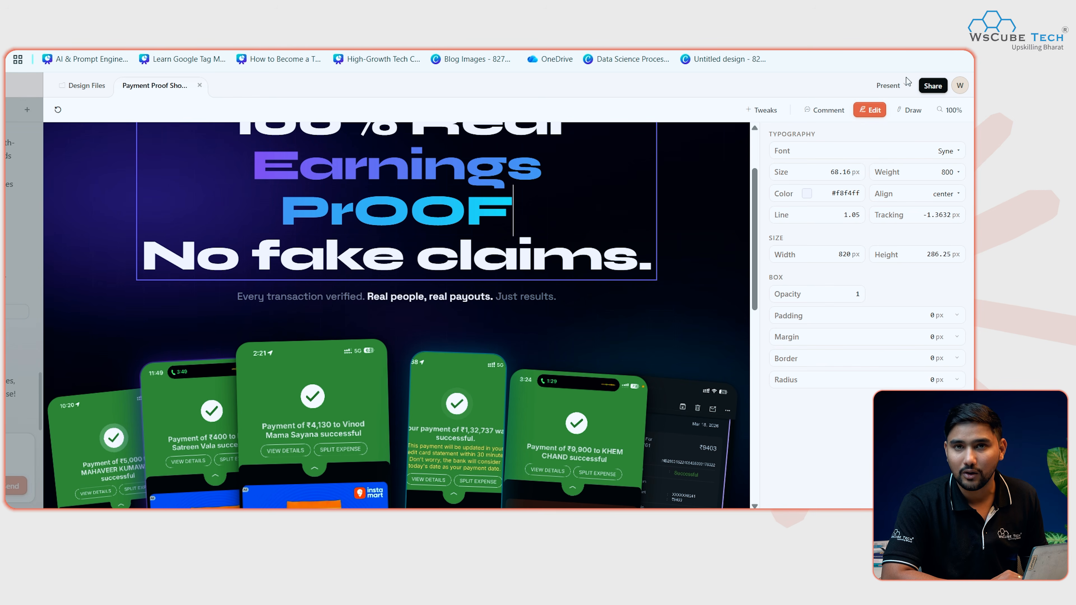
left_click(899, 87)
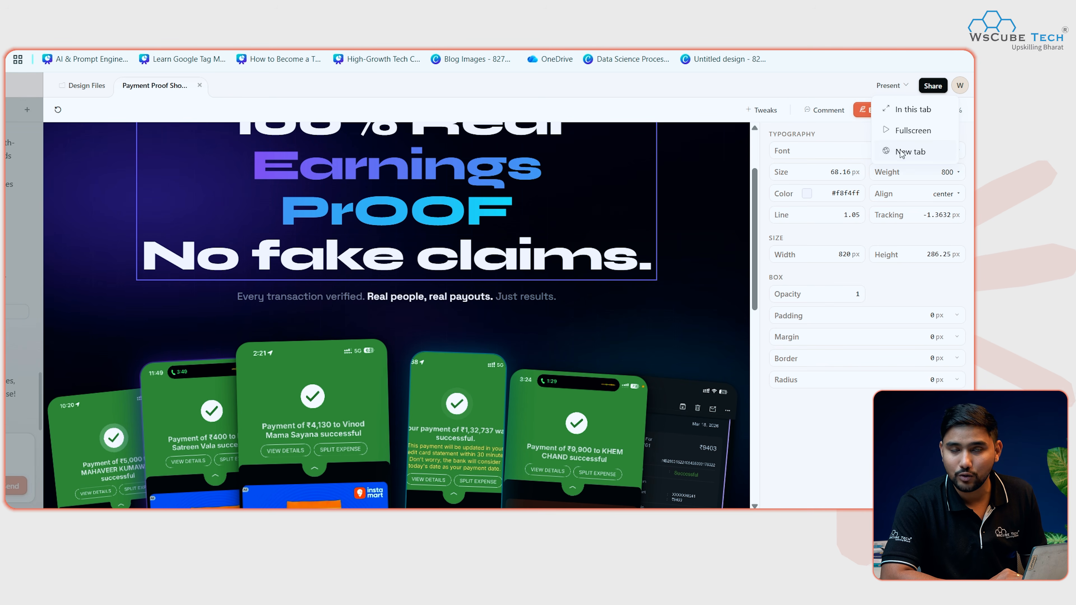
left_click(916, 129)
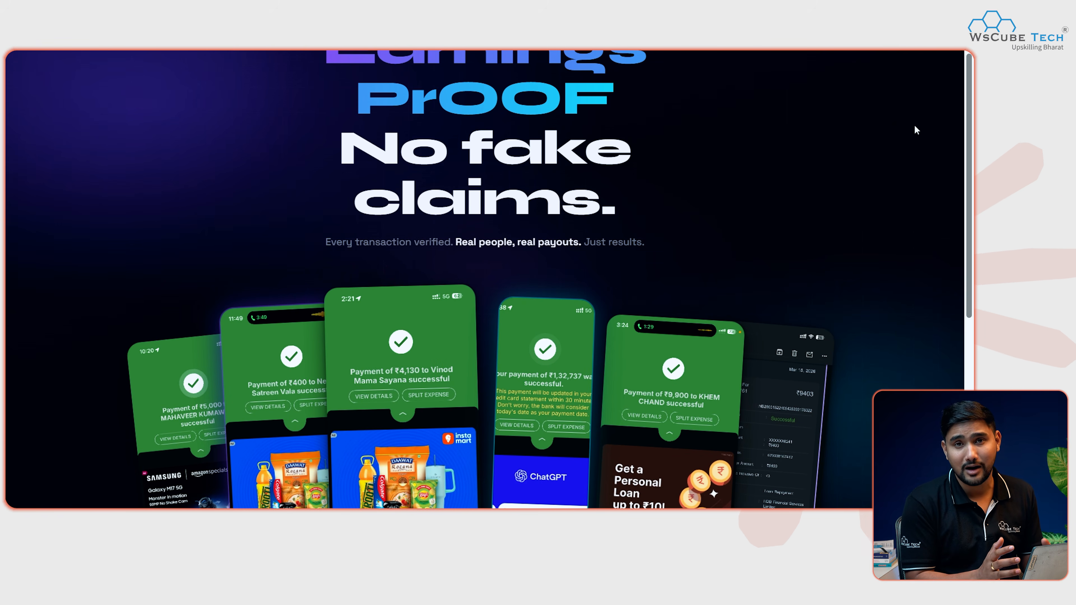
key("Escape")
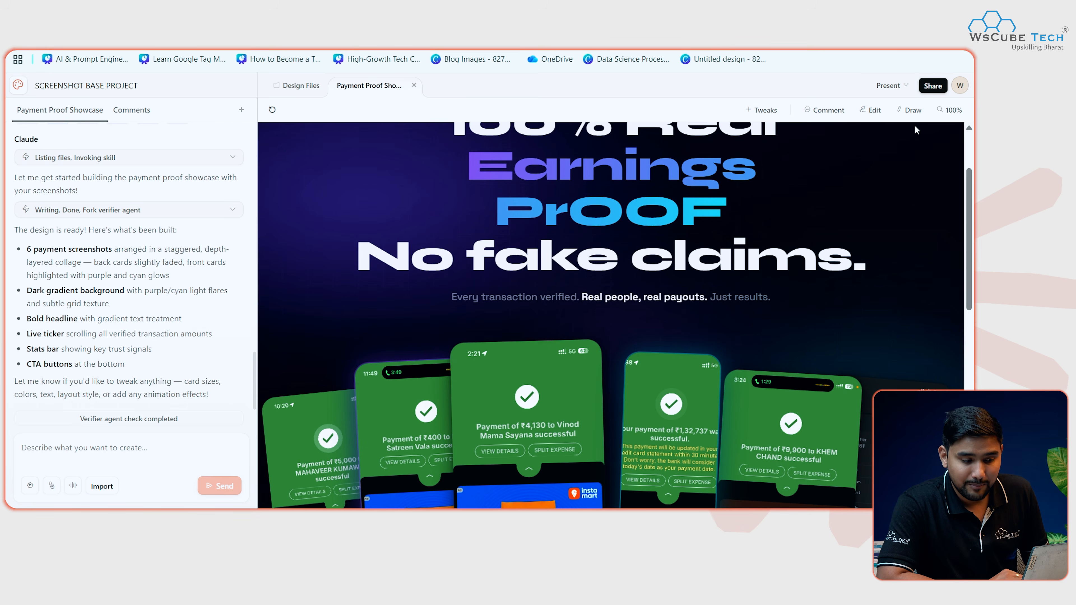
scroll(568, 297, "down", 2)
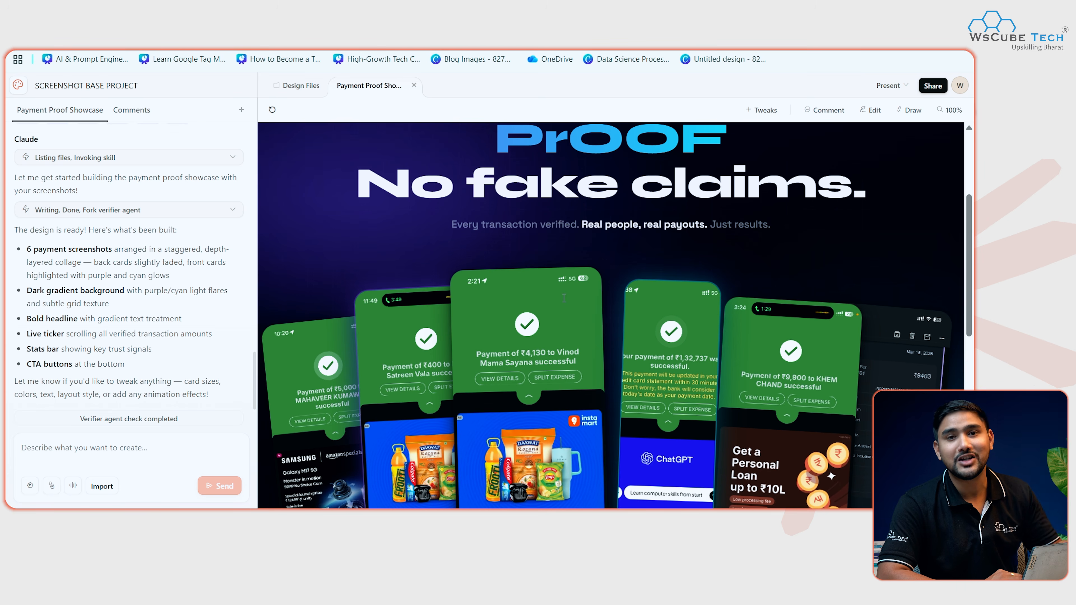
scroll(110, 316, "down", 3)
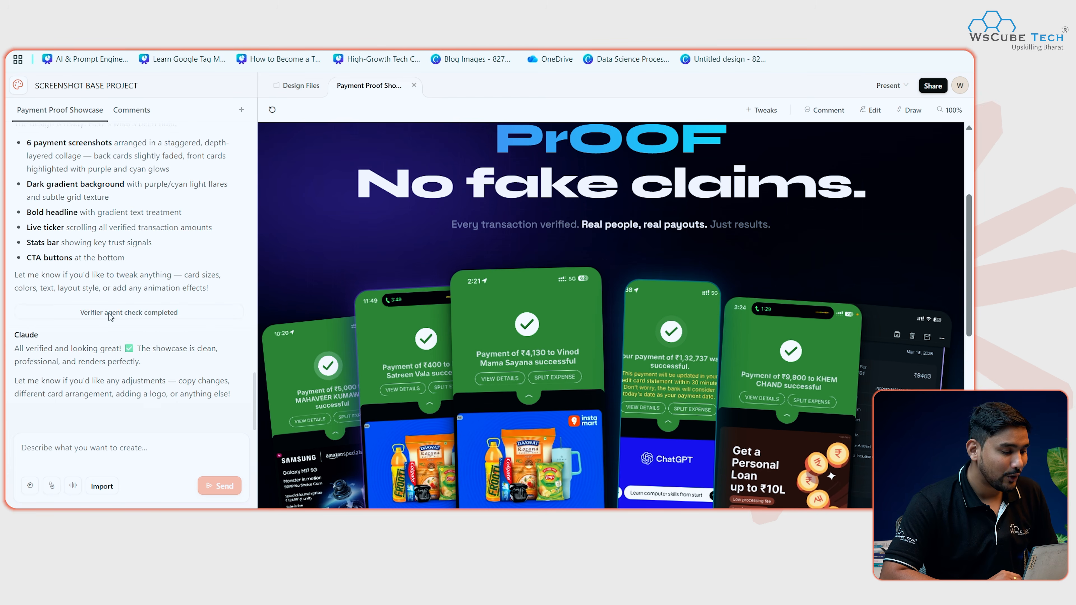
scroll(469, 289, "up", 4)
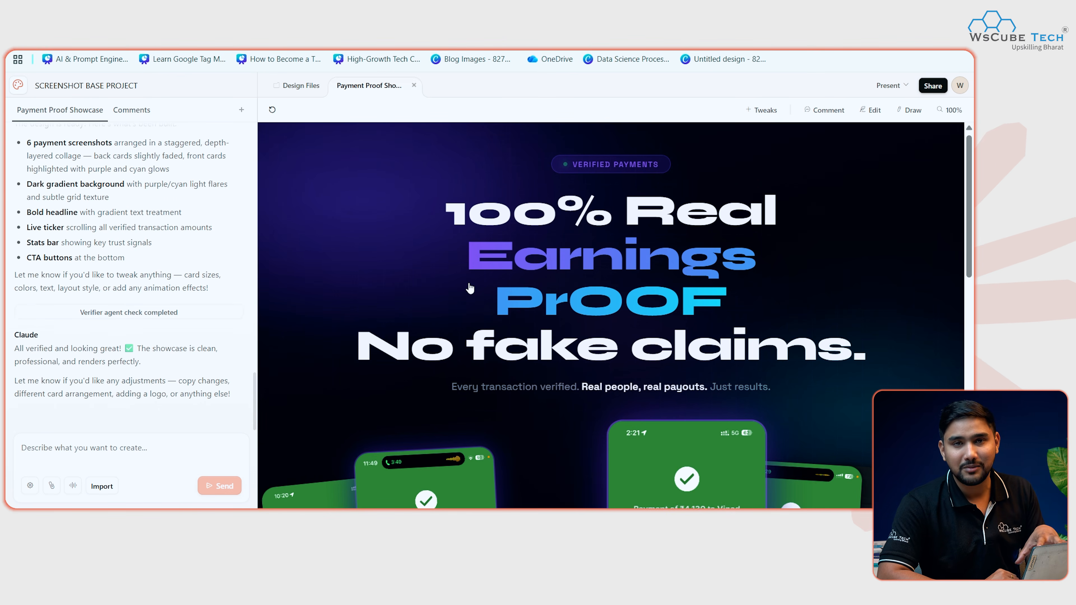
- Return to the project overview, open the Claude Design quick tutorial and tailor its tips to Marketing and Slide decks
left_click(17, 85)
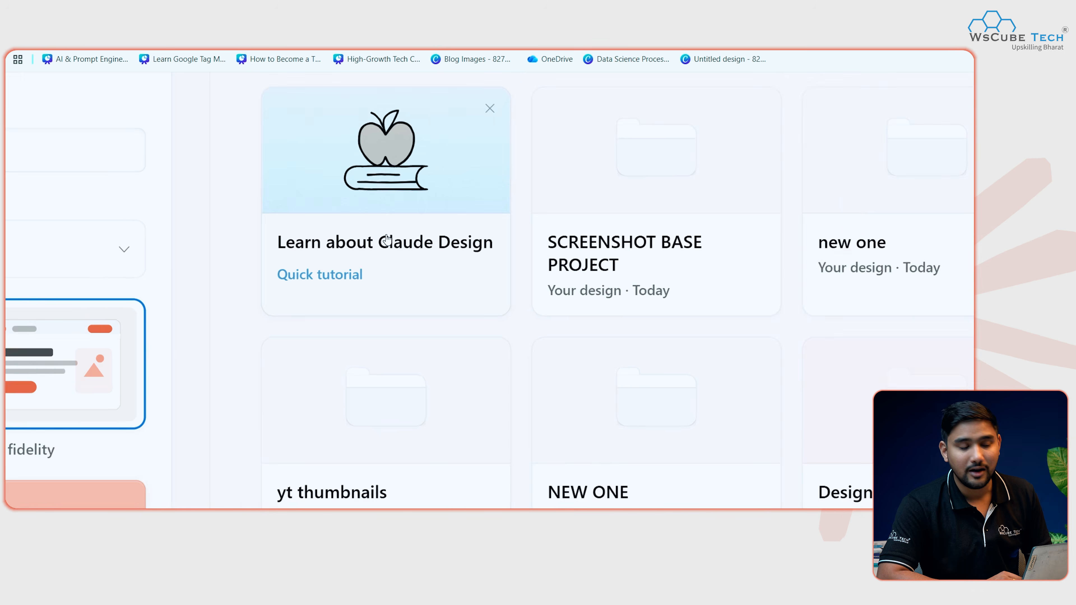
left_click(401, 264)
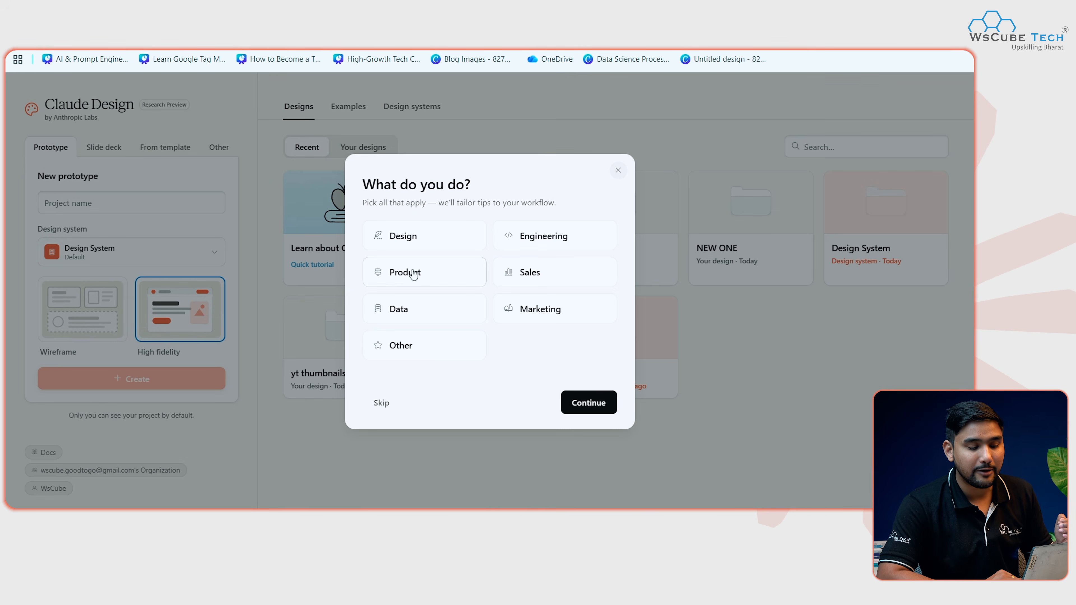
left_click(547, 316)
left_click(595, 403)
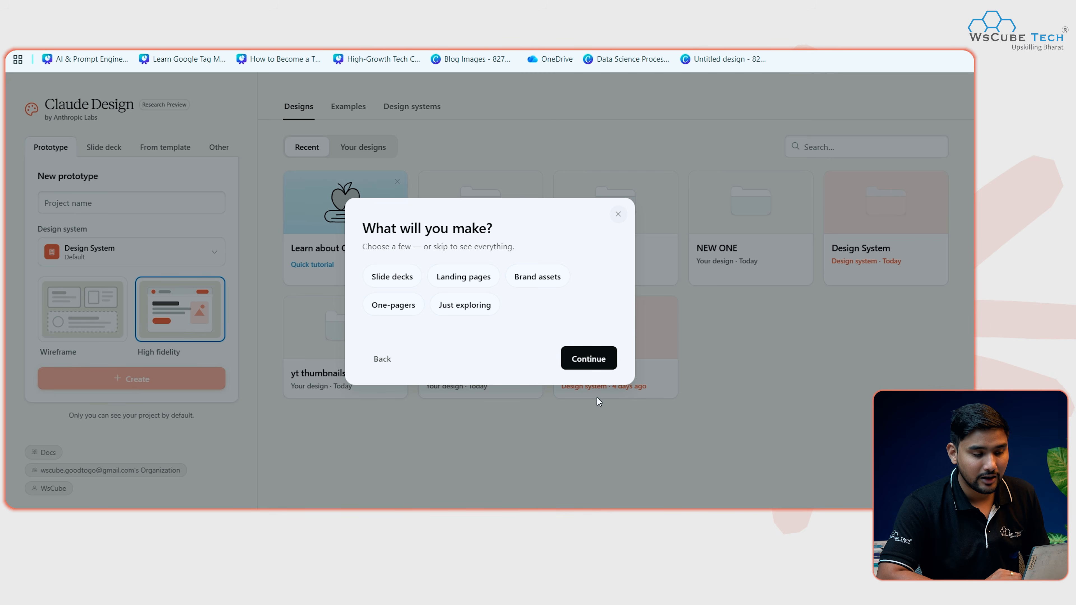
left_click(405, 280)
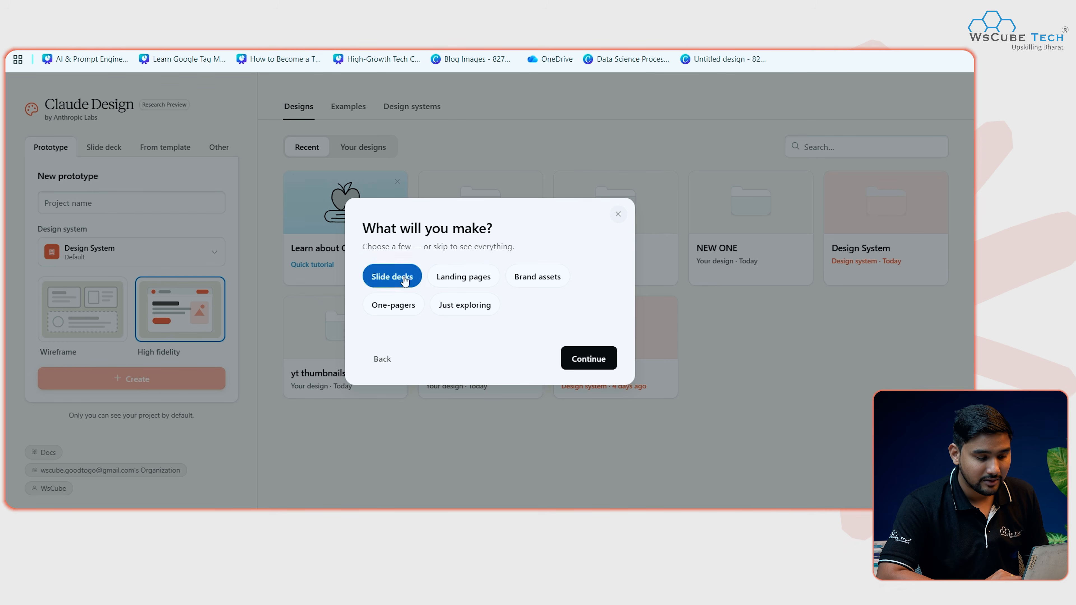
left_click(597, 361)
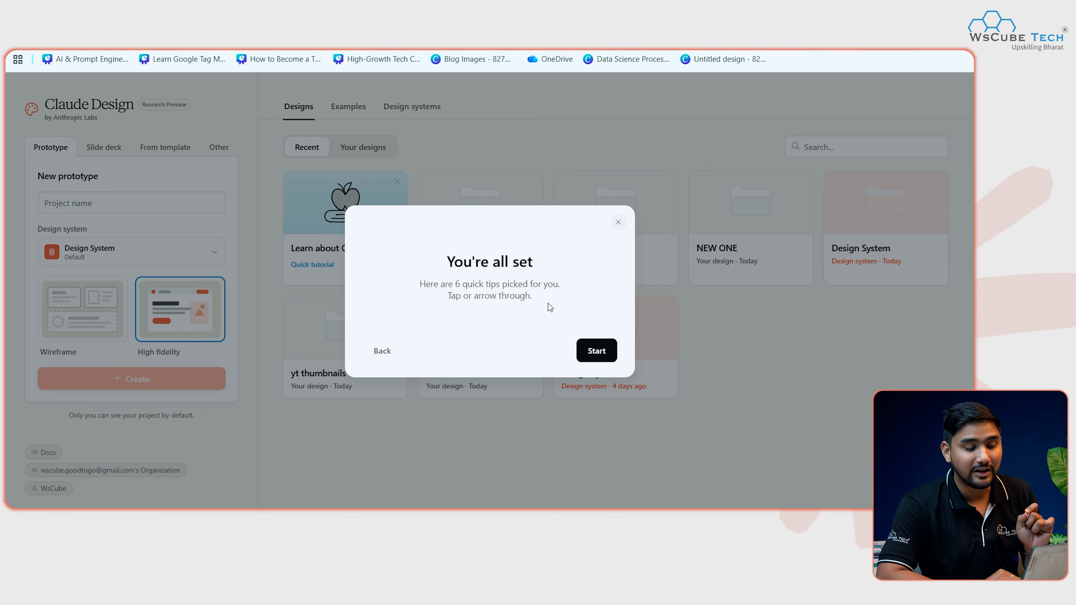
- Read through the quick tips from starting with slides up to exporting anywhere, and close the tutorial
left_click(596, 351)
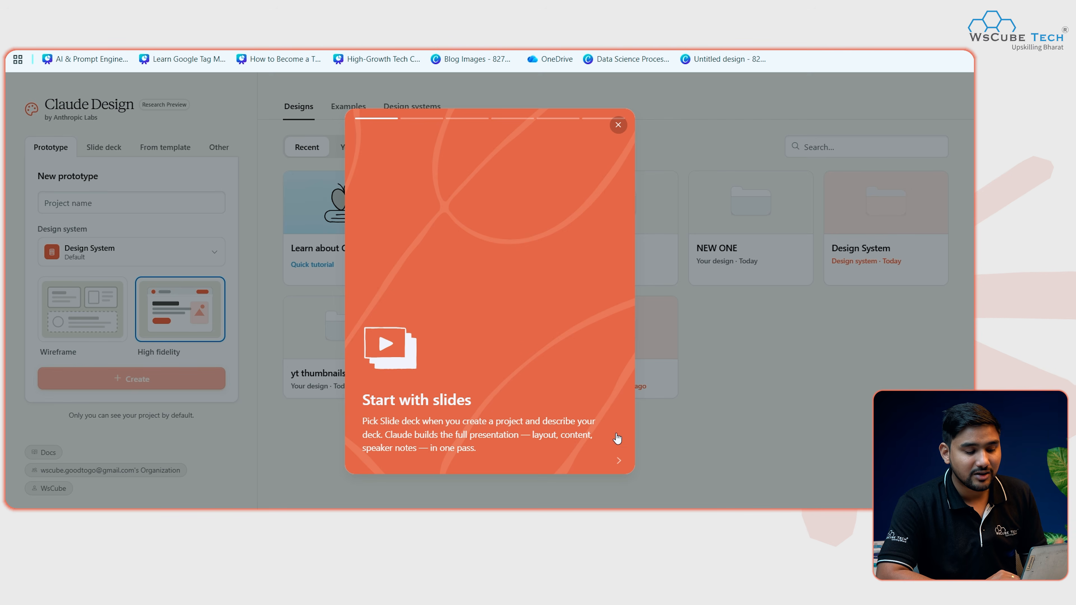
left_click(619, 461)
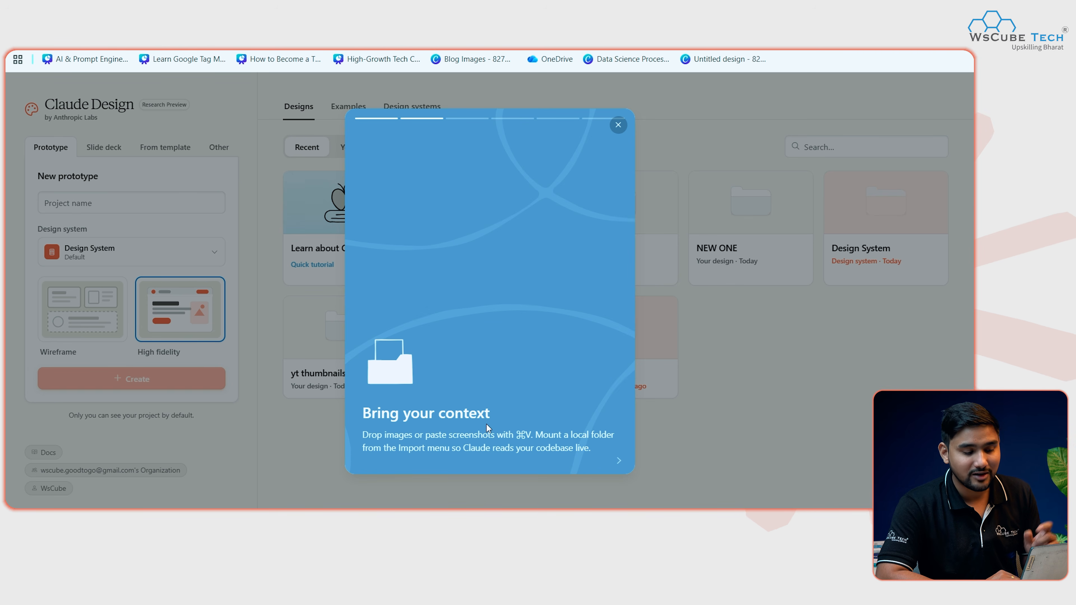
left_click(620, 461)
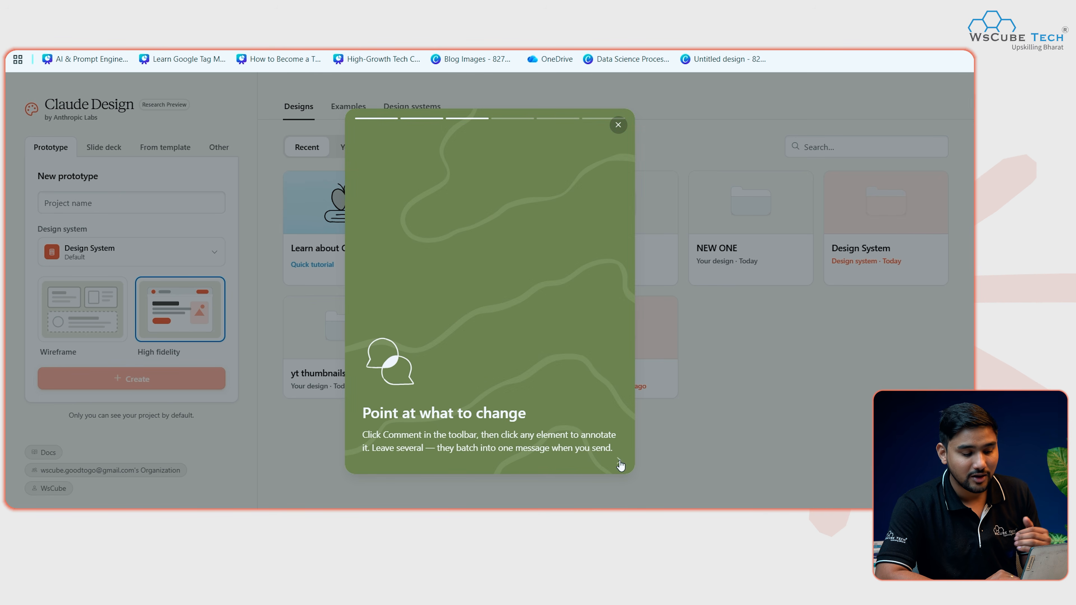
left_click(621, 463)
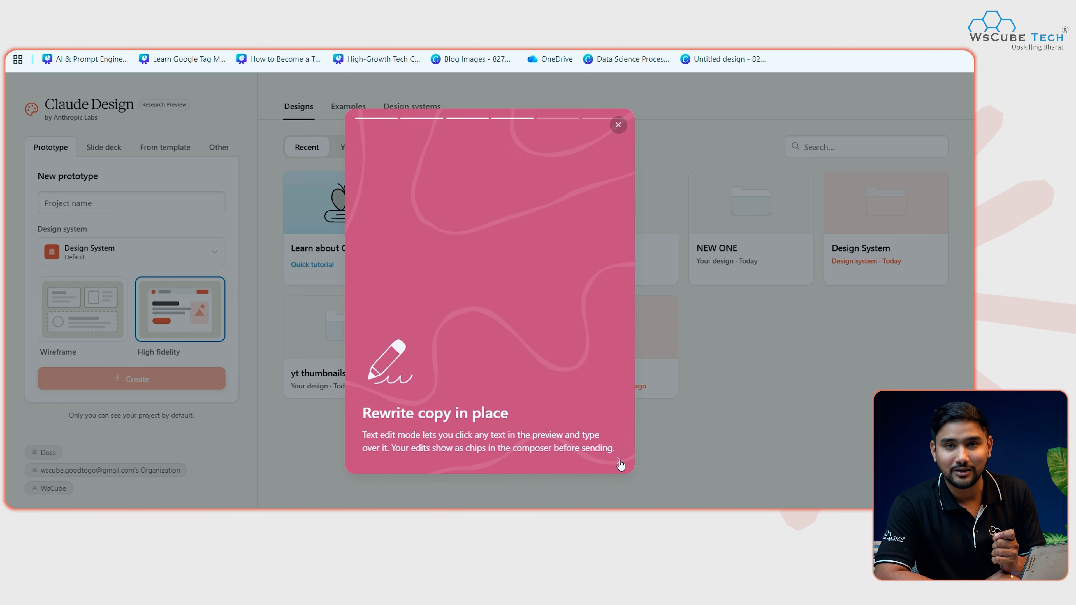
left_click(620, 463)
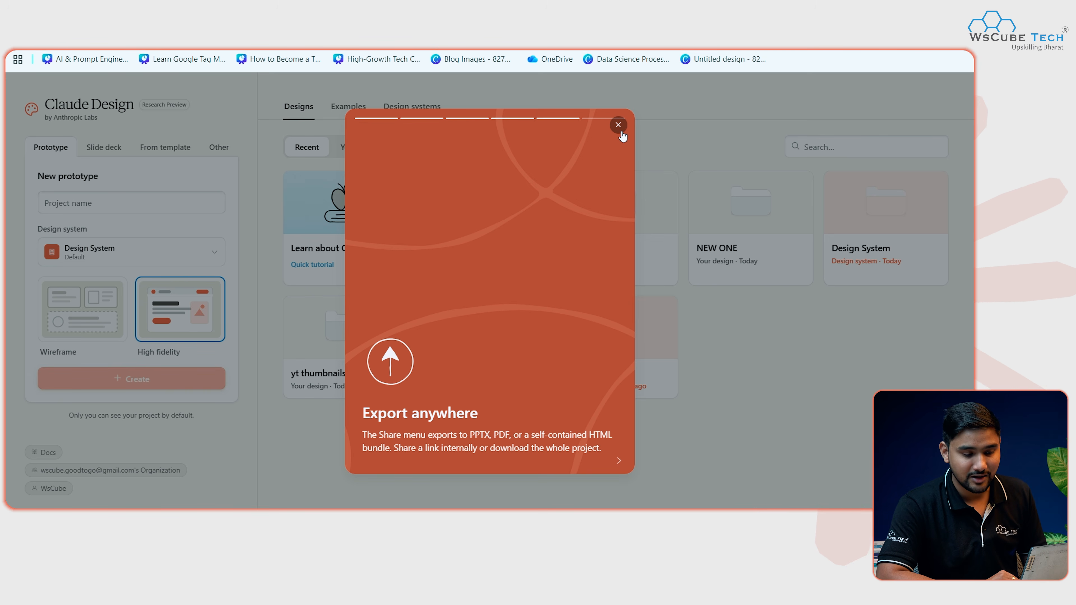
left_click(618, 125)
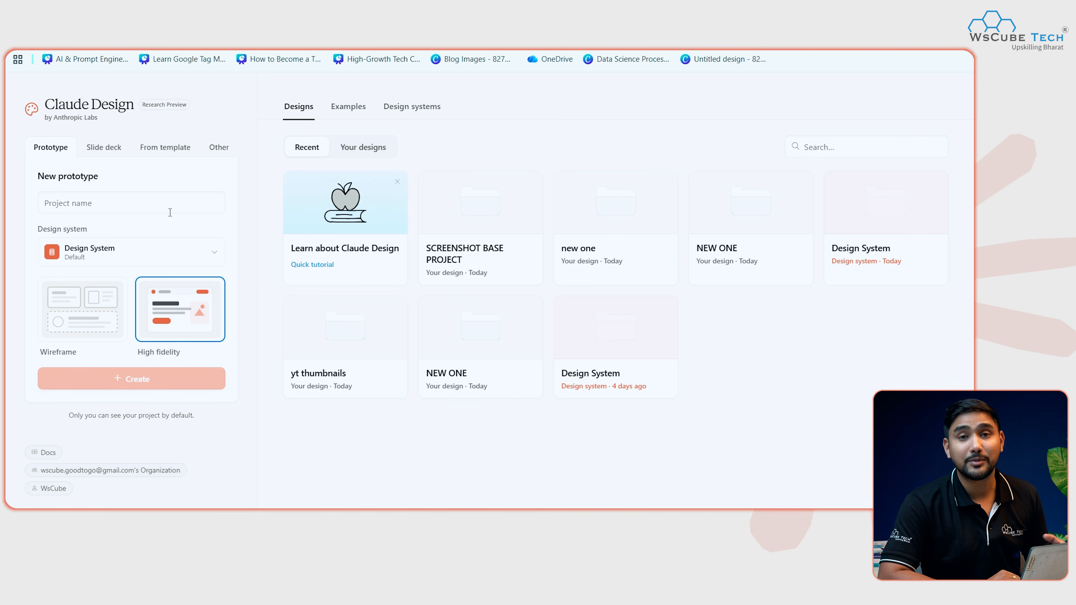
- Create a slide deck project named "DIGITAL MARKETING" based on the default Design System, with speaker notes left off
left_click(104, 147)
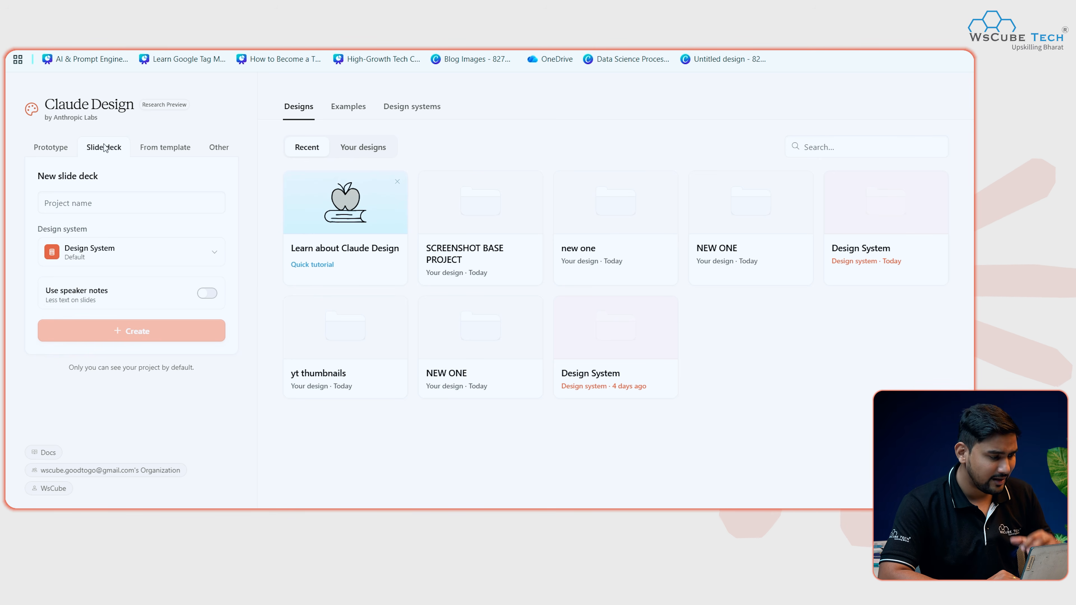
left_click(104, 196)
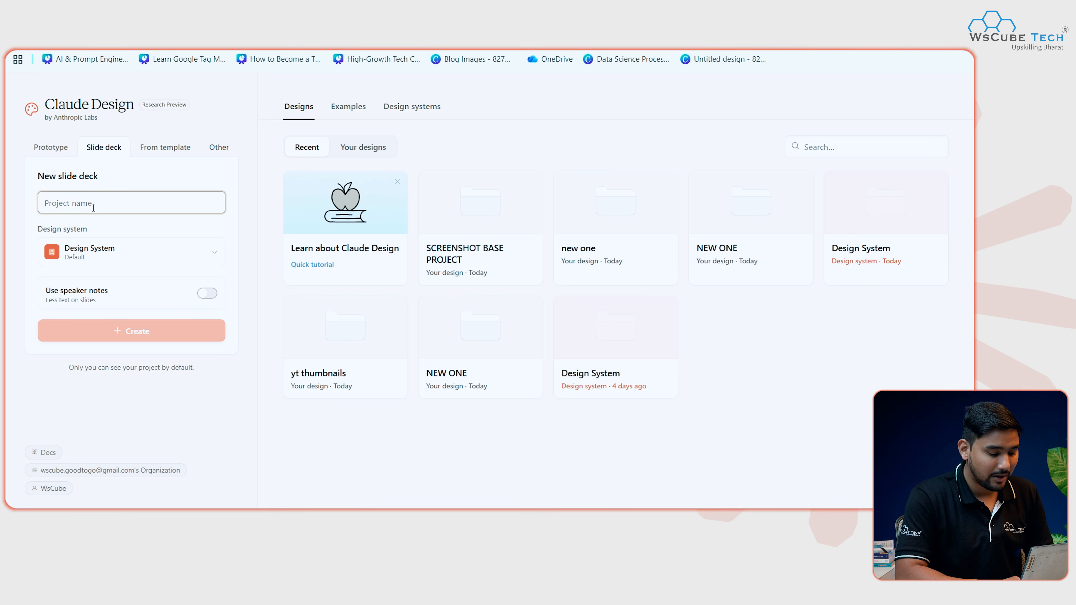
type("DIGITAL MARKTIN")
key("BackSpace")
key("BackSpace")
type("NG")
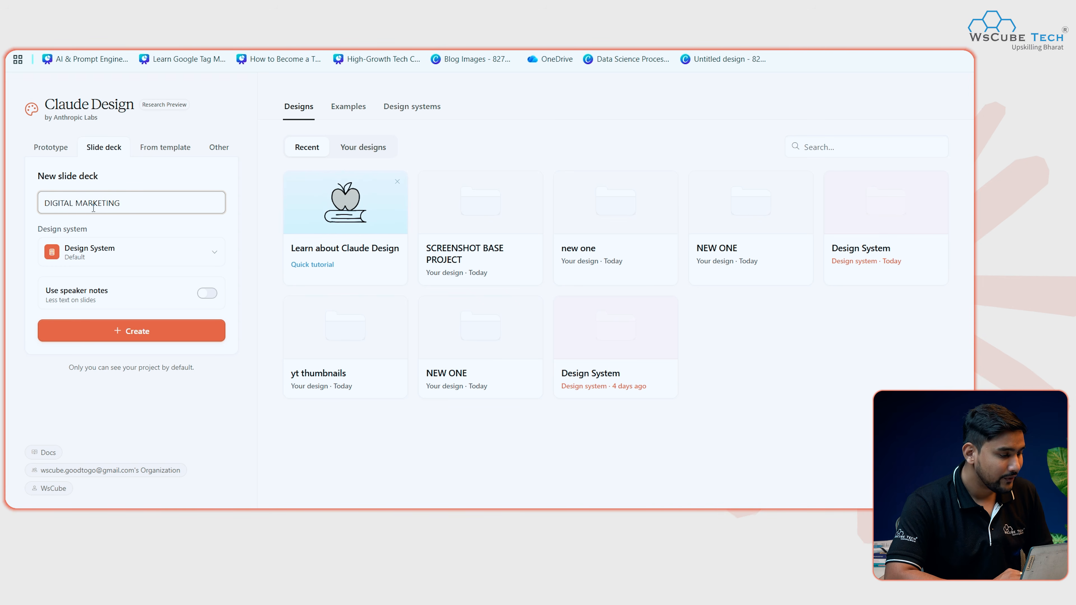
left_click(80, 248)
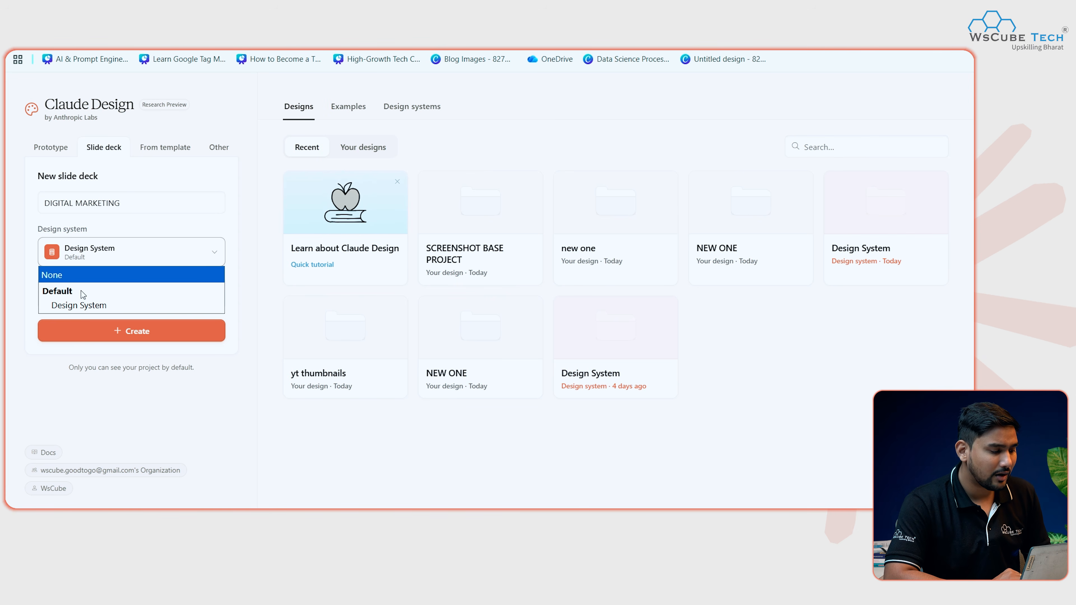
left_click(79, 303)
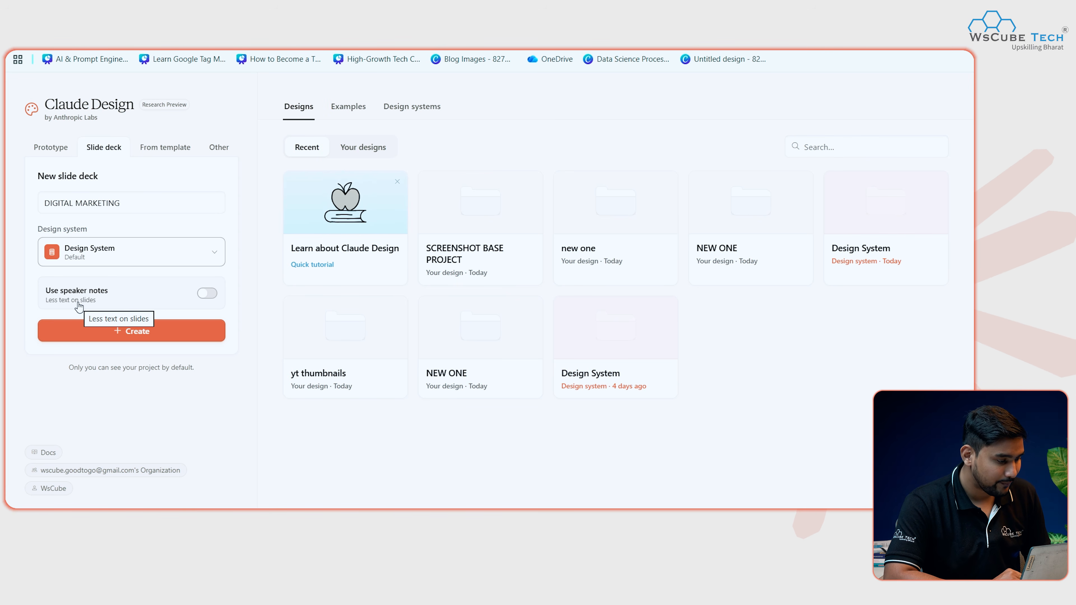
left_click(135, 330)
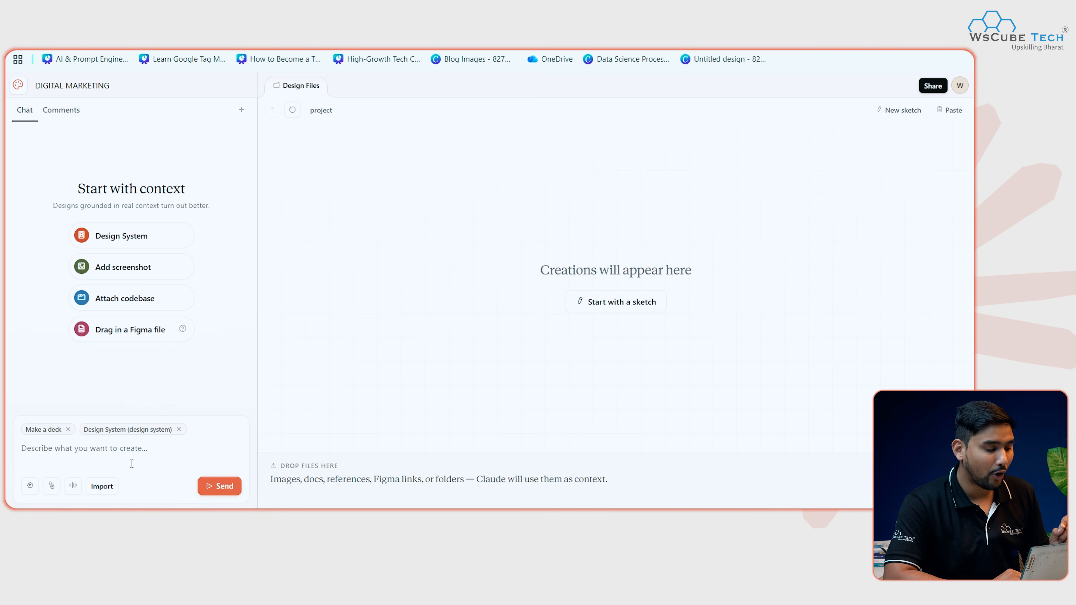
- Dictate and send the prompt "I want to create at least 10 slides On the topic of digital marketing course"
left_click(148, 452)
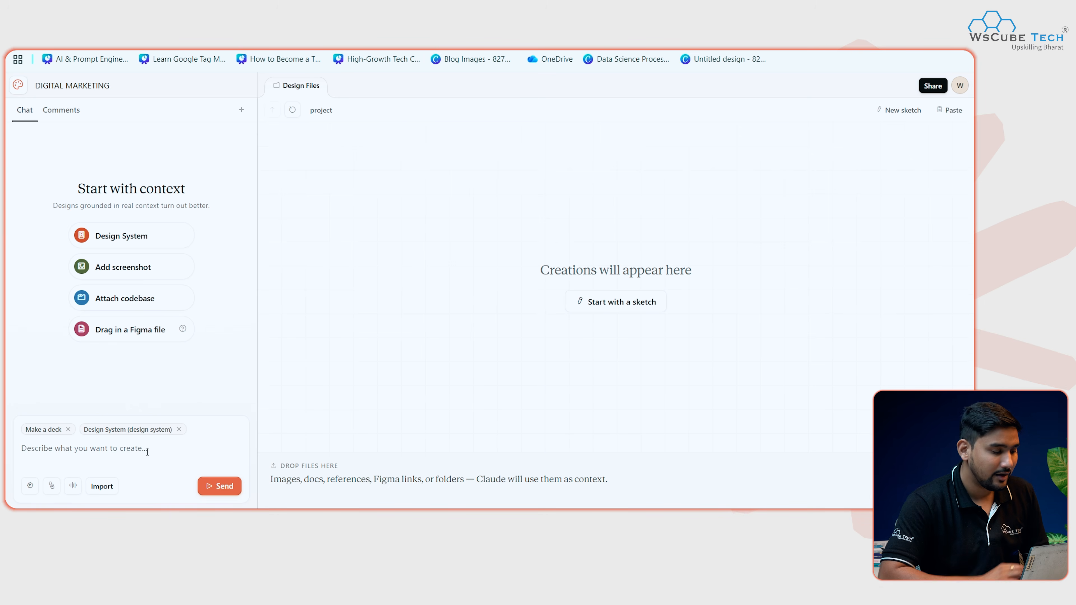
left_click(73, 485)
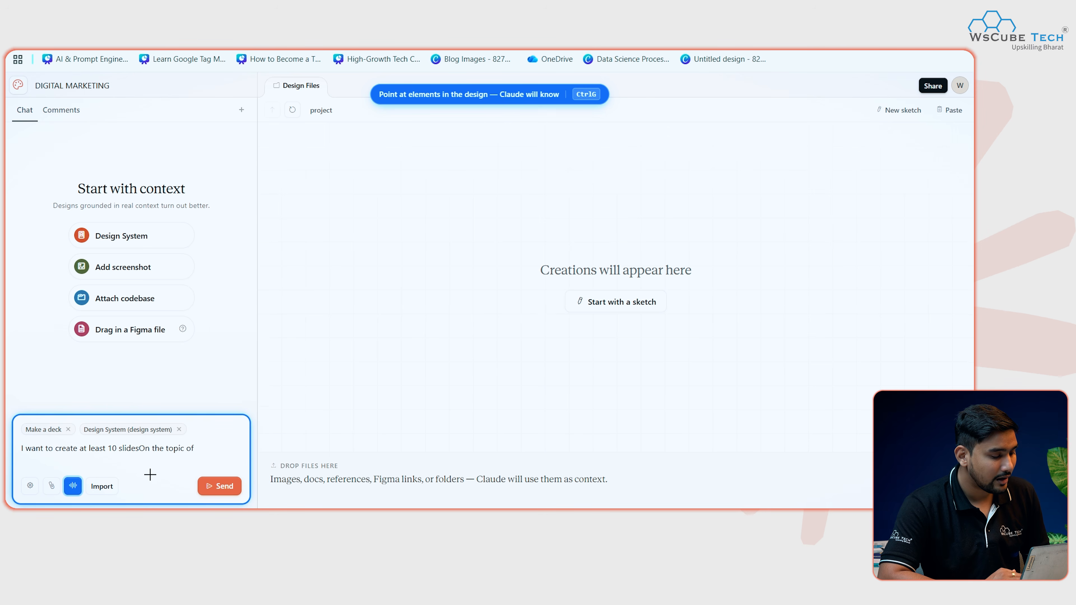
key("Return")
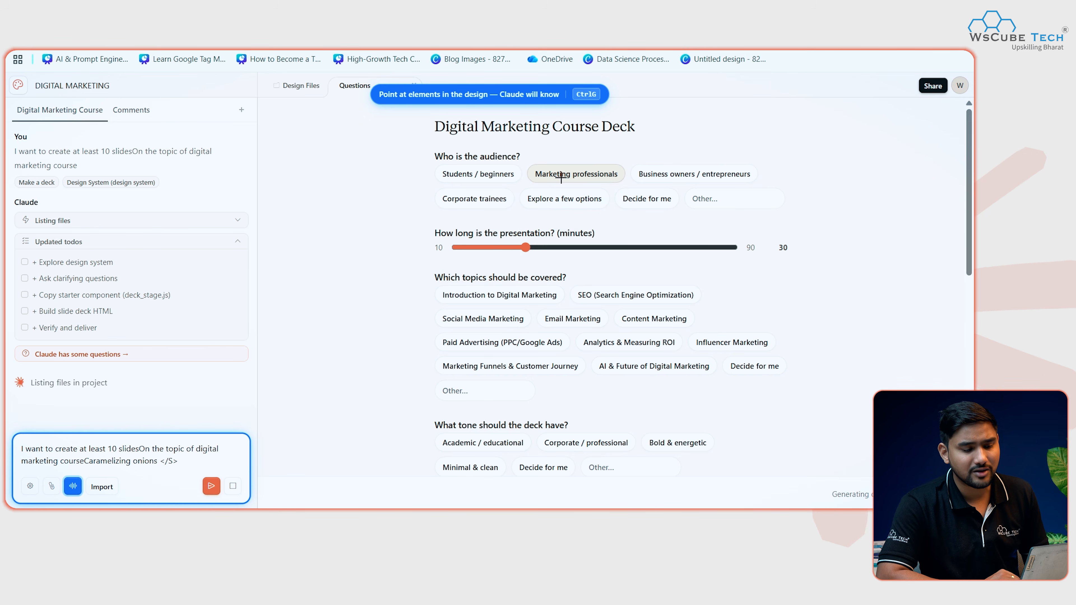
- Answer the deck questions with Marketing professionals as audience, Paid Advertising (PPC/Google Ads) as topic and Corporate / professional as tone
scroll(496, 294, "down", 1)
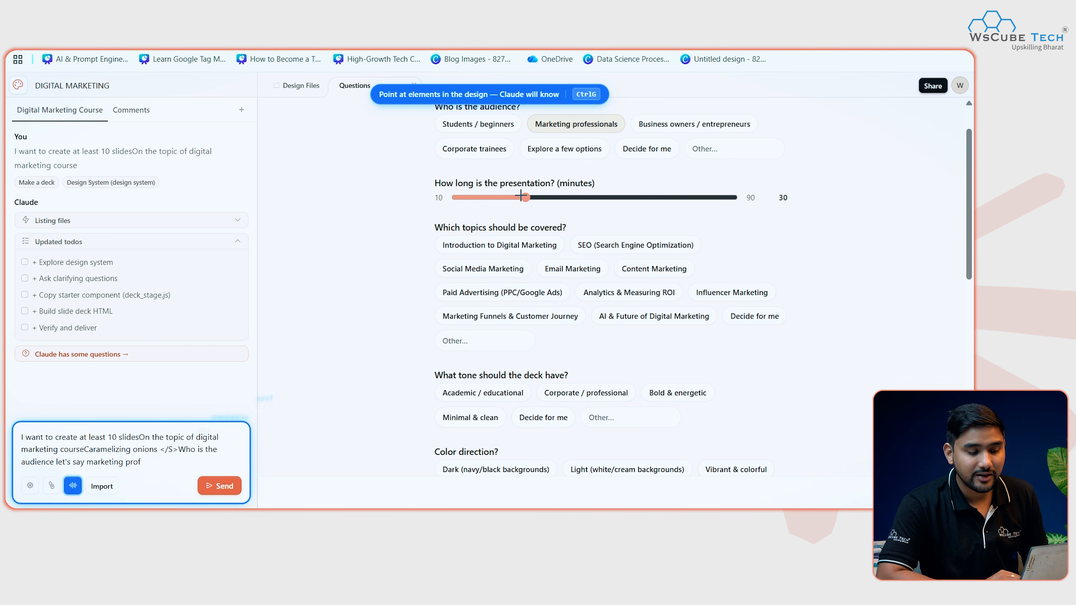
scroll(468, 211, "down", 1)
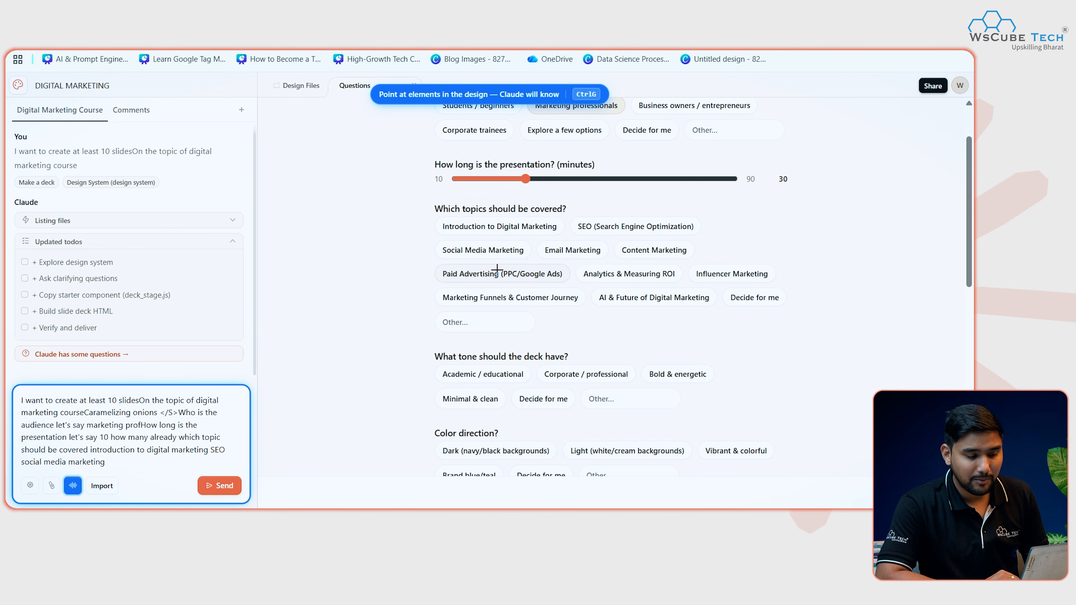
scroll(497, 269, "down", 3)
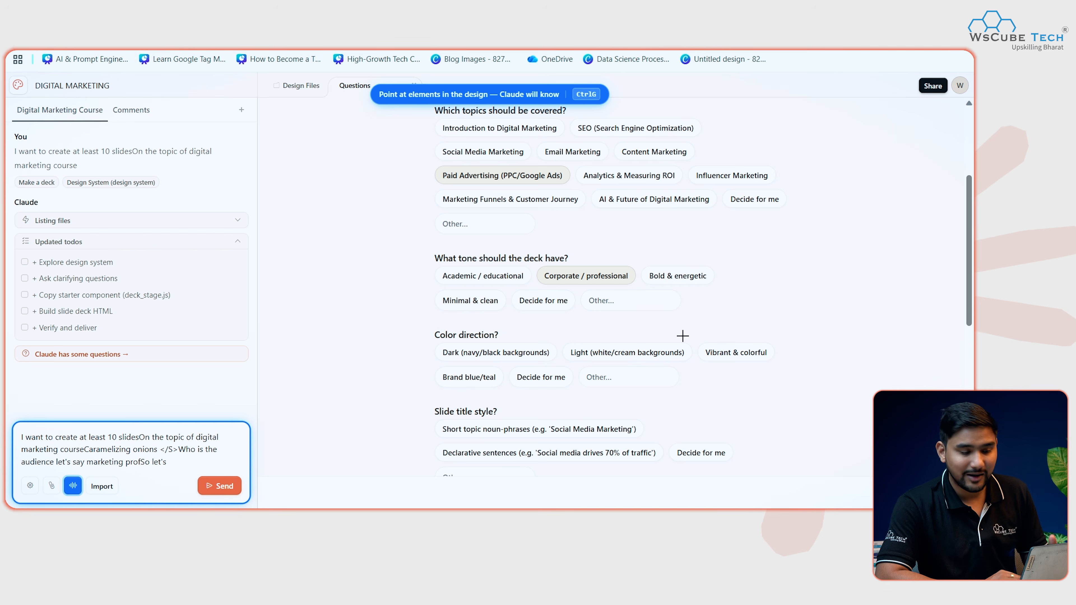
scroll(508, 354, "down", 2)
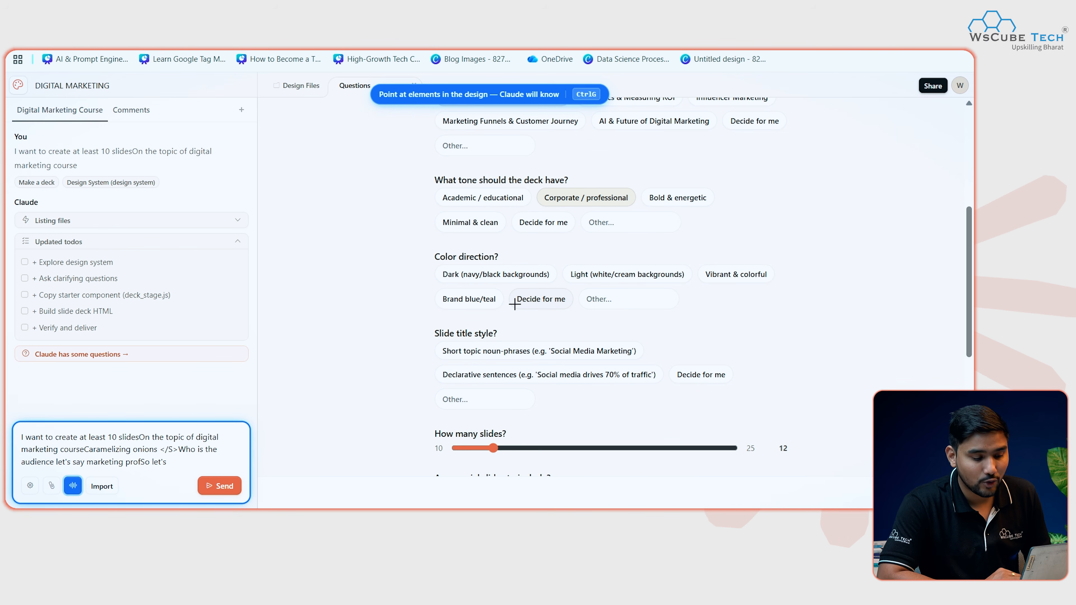
- Choose Vibrant & colorful as the color direction and short topic noun-phrases as the slide title style
left_click(730, 274)
scroll(731, 325, "down", 2)
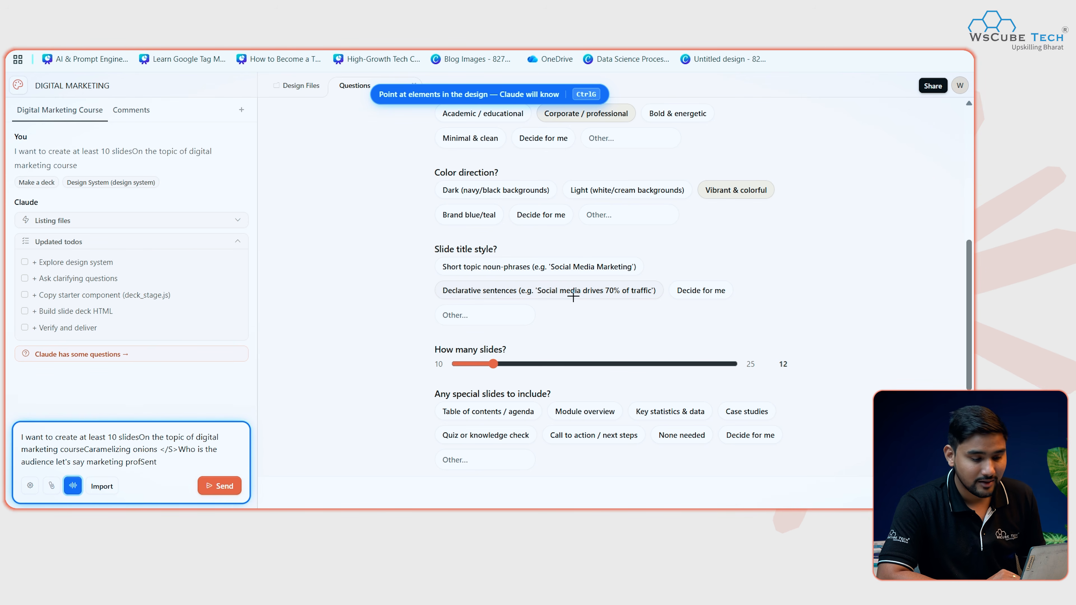
left_click(524, 263)
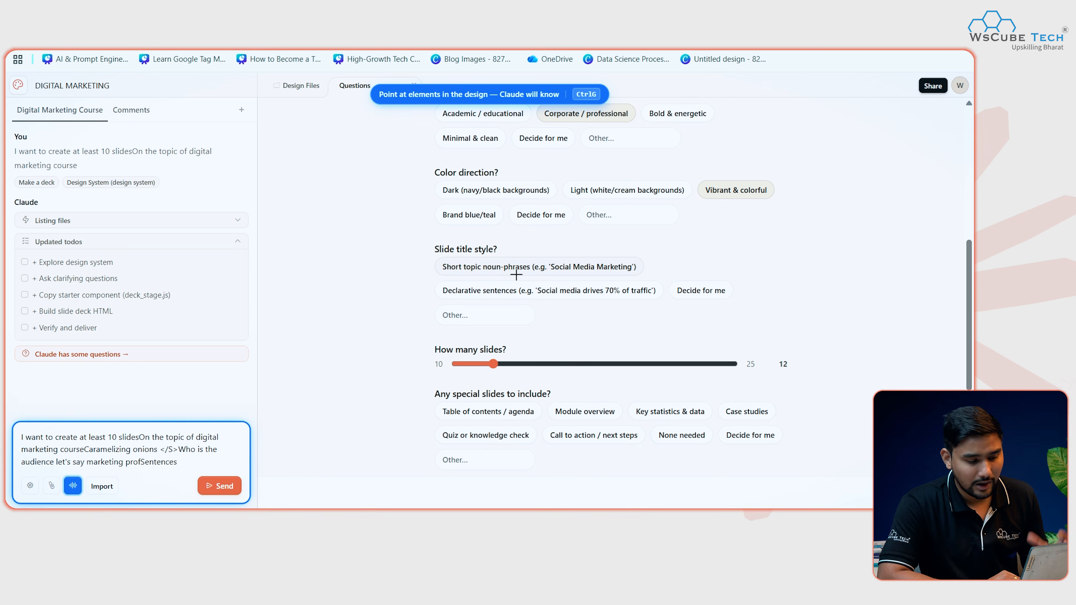
scroll(531, 304, "down", 4)
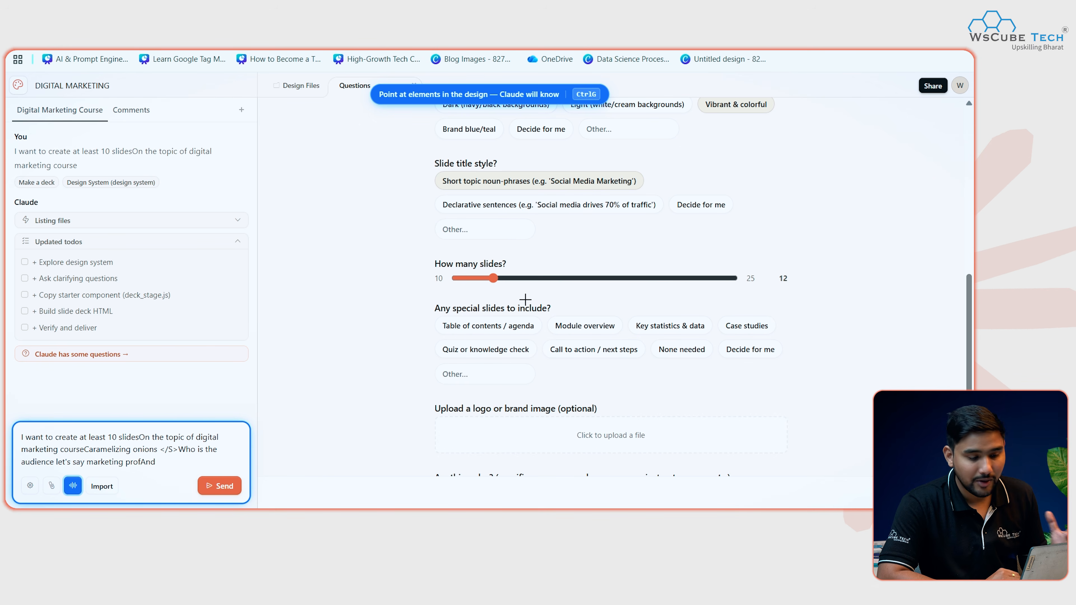
- Select Table of contents / agenda and Quiz or knowledge check as the special slides to include in the deck
scroll(526, 300, "down", 1)
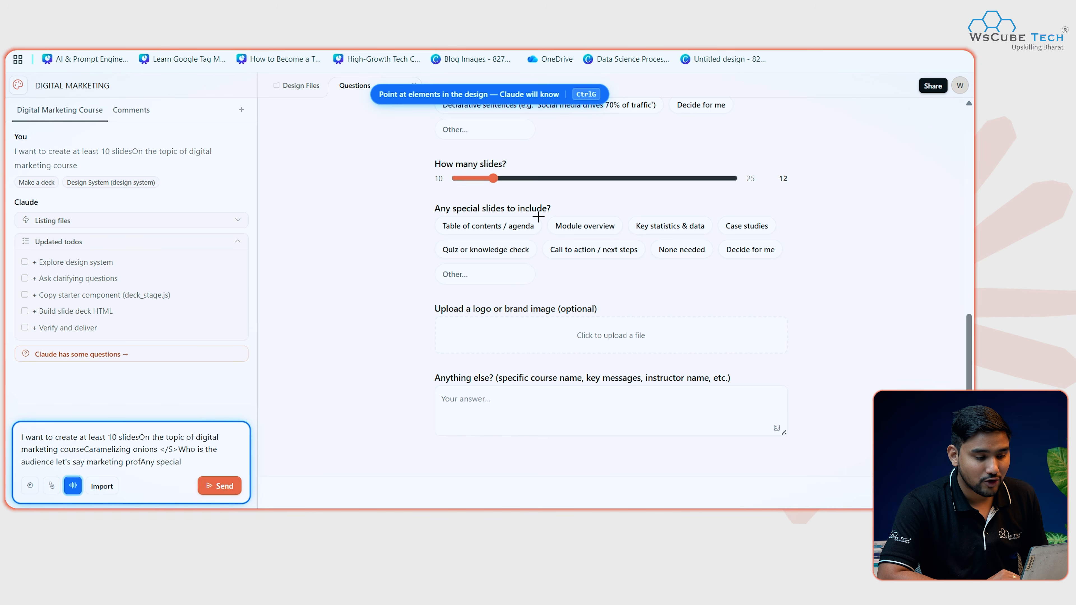
left_click(516, 225)
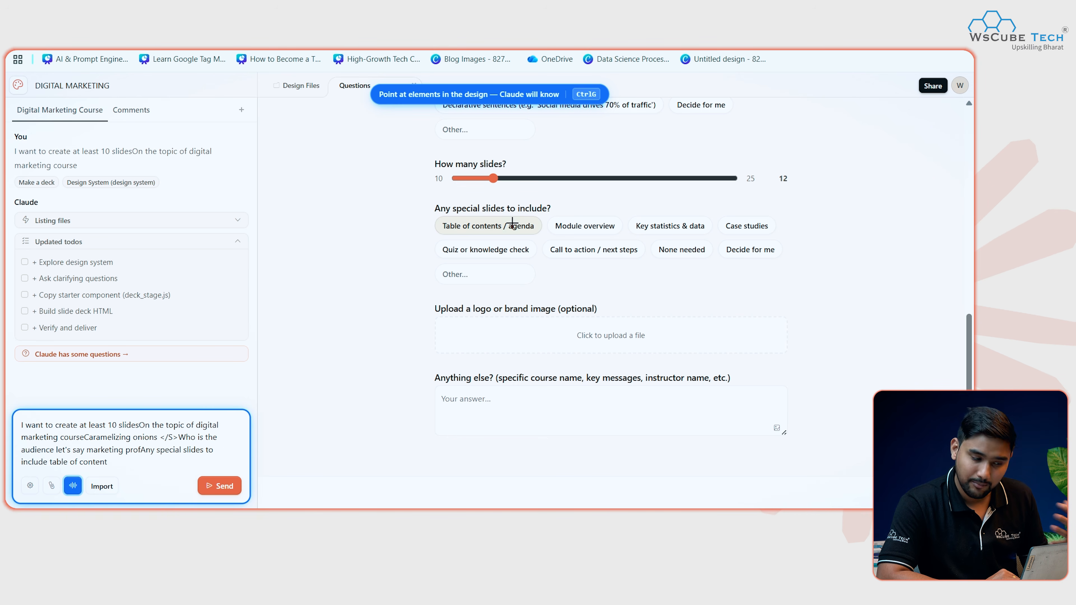
left_click(518, 250)
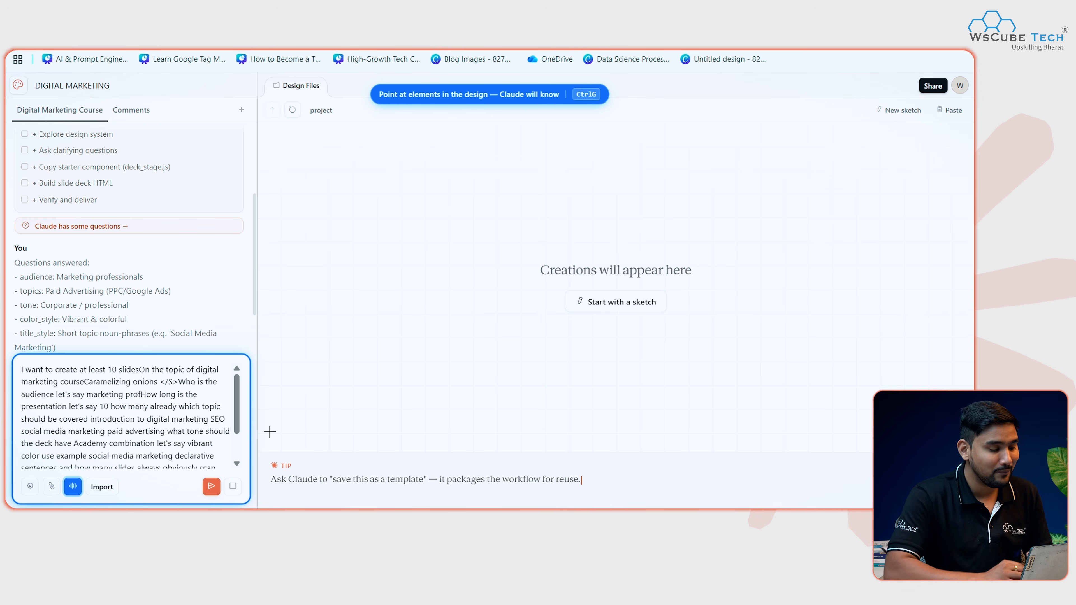
- Send the dictated follow-up message with the broader course topics to Claude and check the build progress in the chat
scroll(113, 413, "down", 1)
scroll(157, 447, "up", 1)
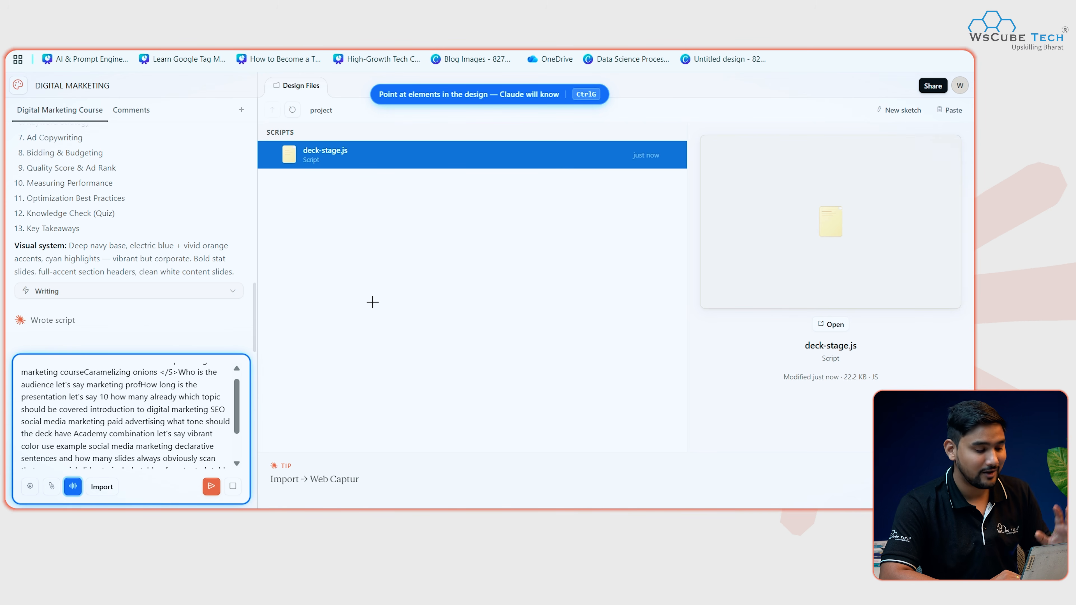
left_click(209, 492)
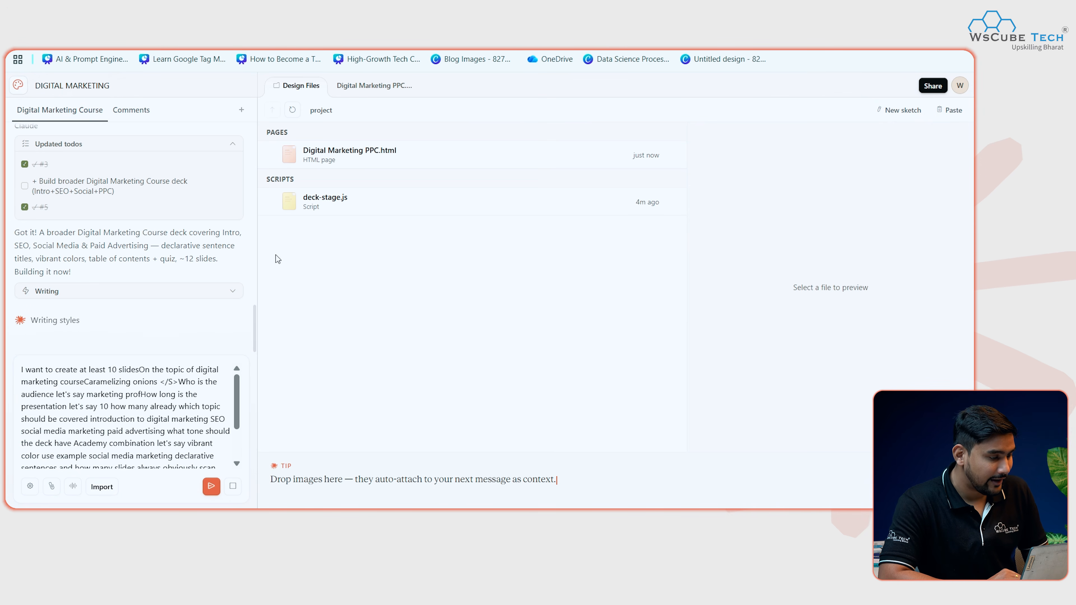
scroll(72, 322, "up", 3)
scroll(72, 322, "down", 2)
scroll(72, 322, "down", 2)
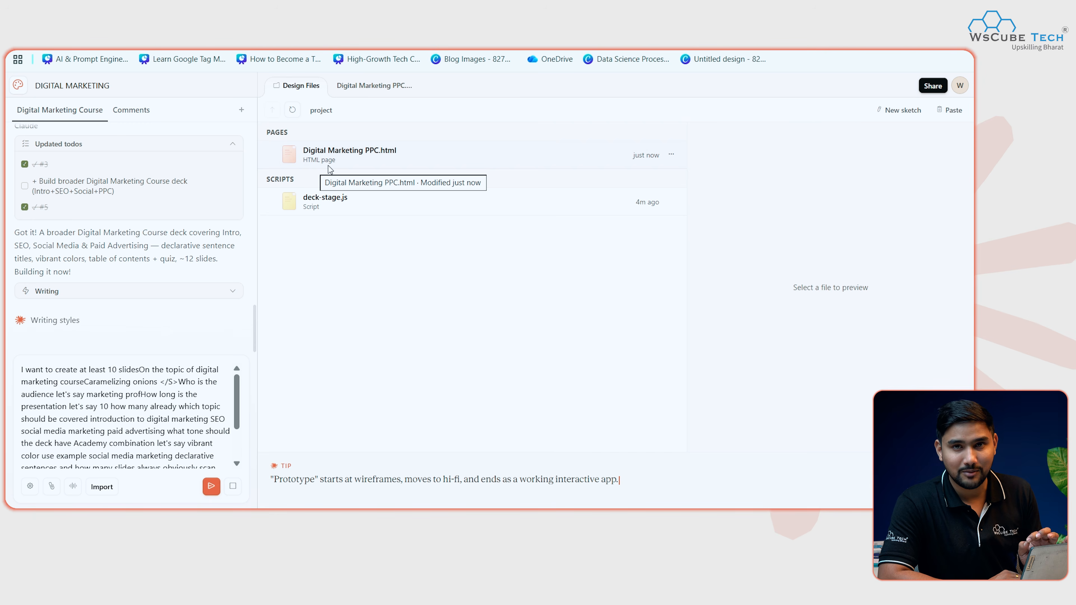
- Open the Digital Marketing PPC deck, advance to the agenda slide and hide the Tweaks controls
left_click(369, 88)
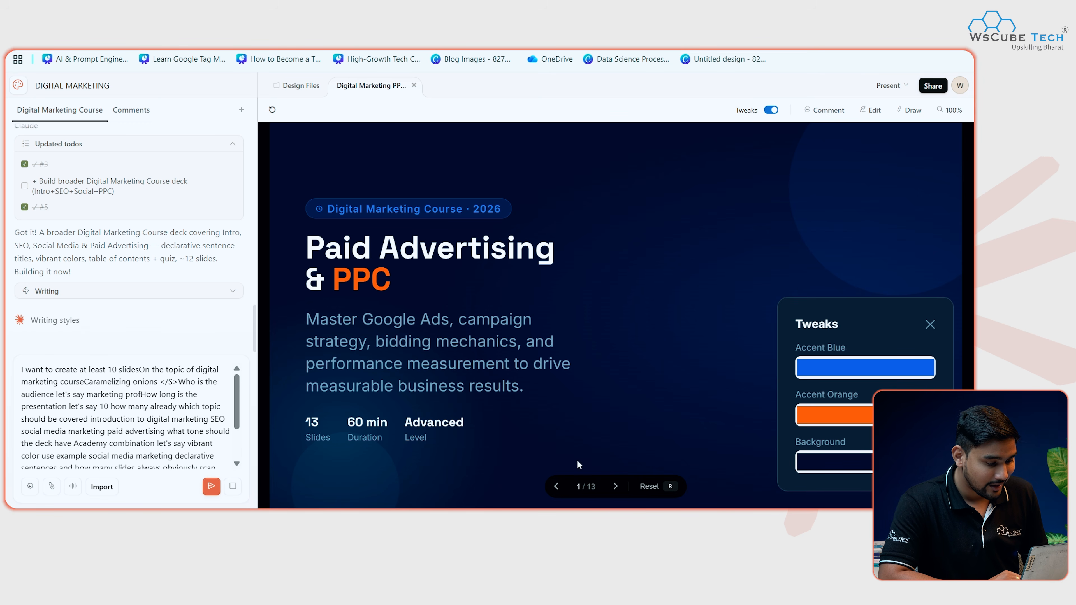
left_click(617, 487)
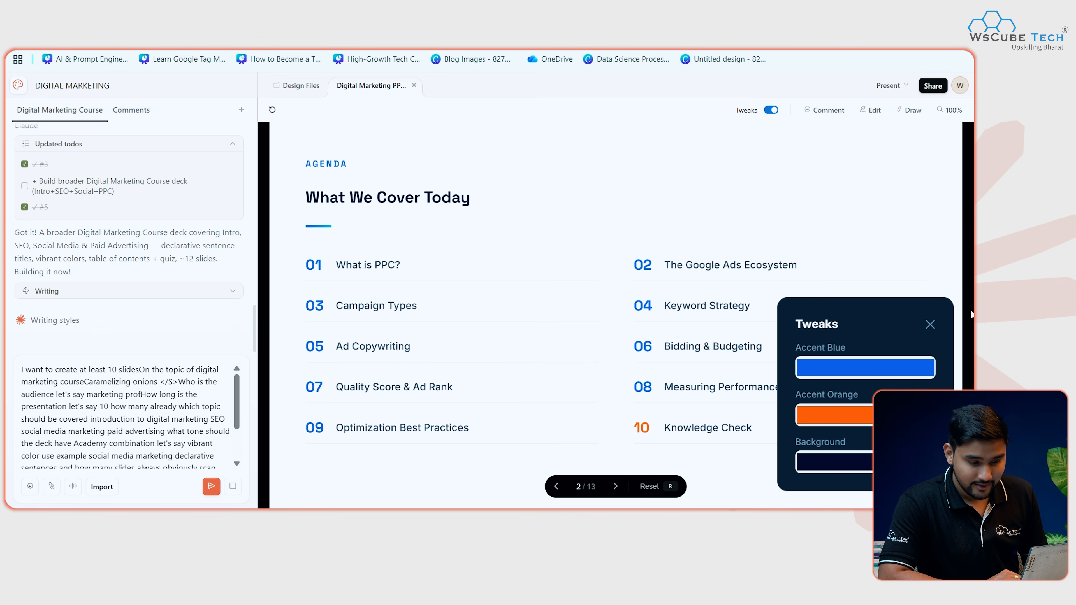
left_click(930, 325)
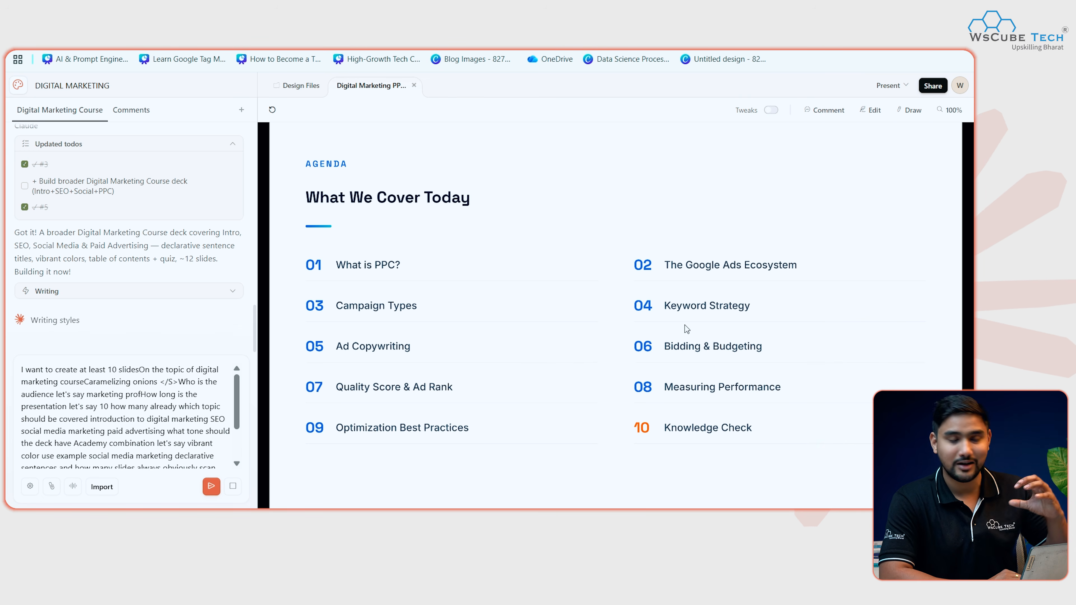
mouse_move(595, 365)
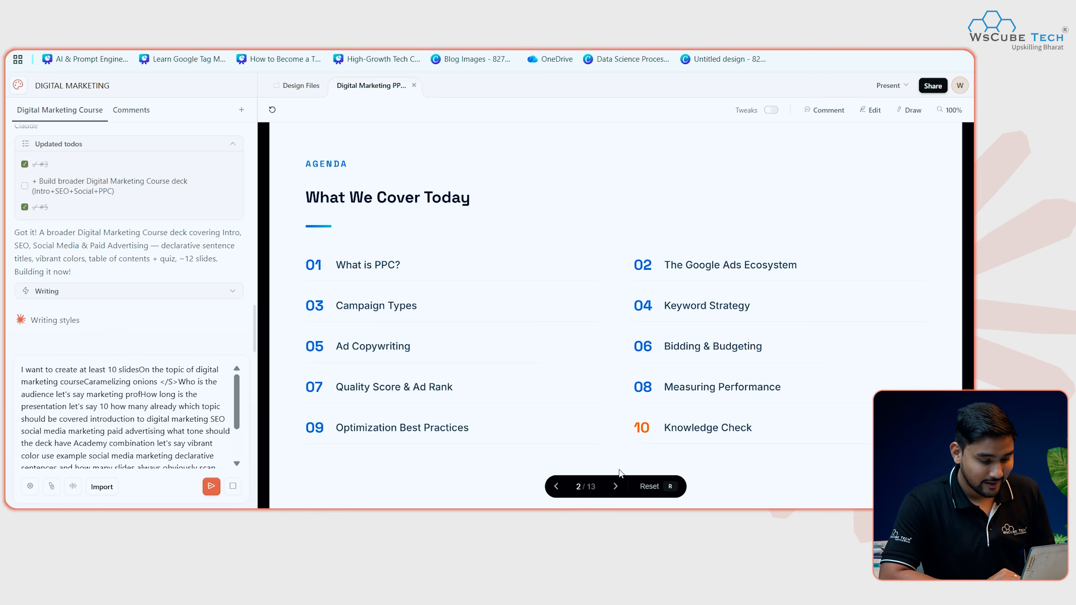
- Review the deck slide by slide from What is PPC? through the Quiz to the Key Takeaways summary
left_click(616, 485)
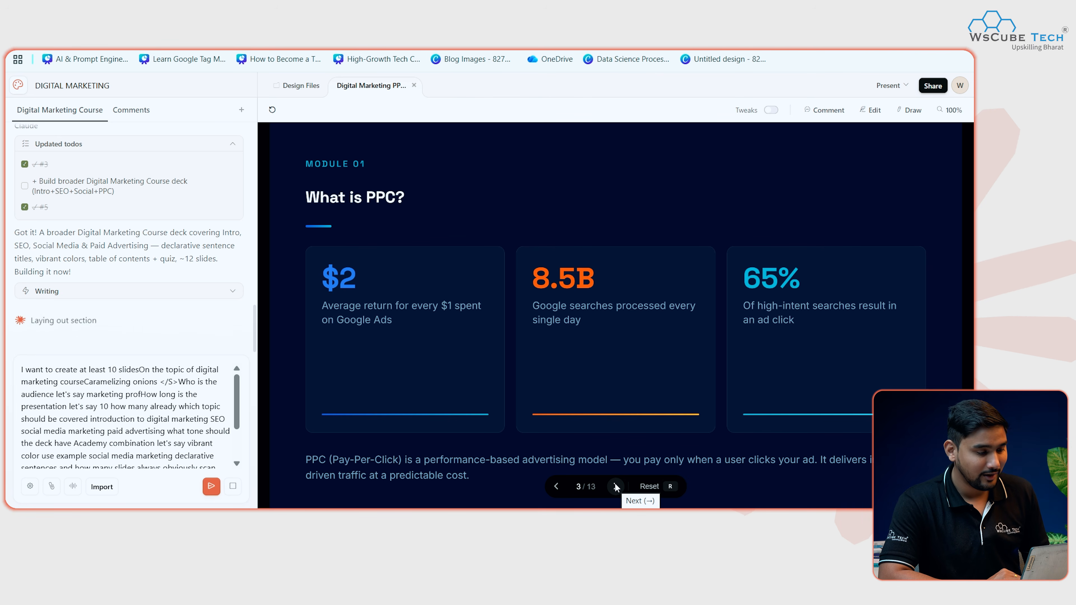
left_click(616, 487)
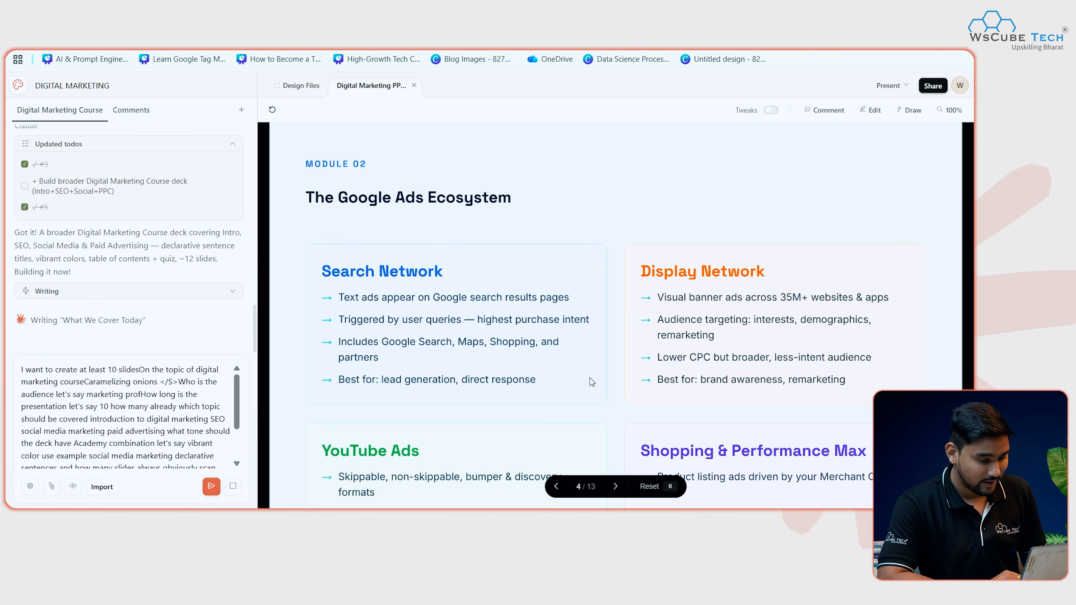
left_click(615, 488)
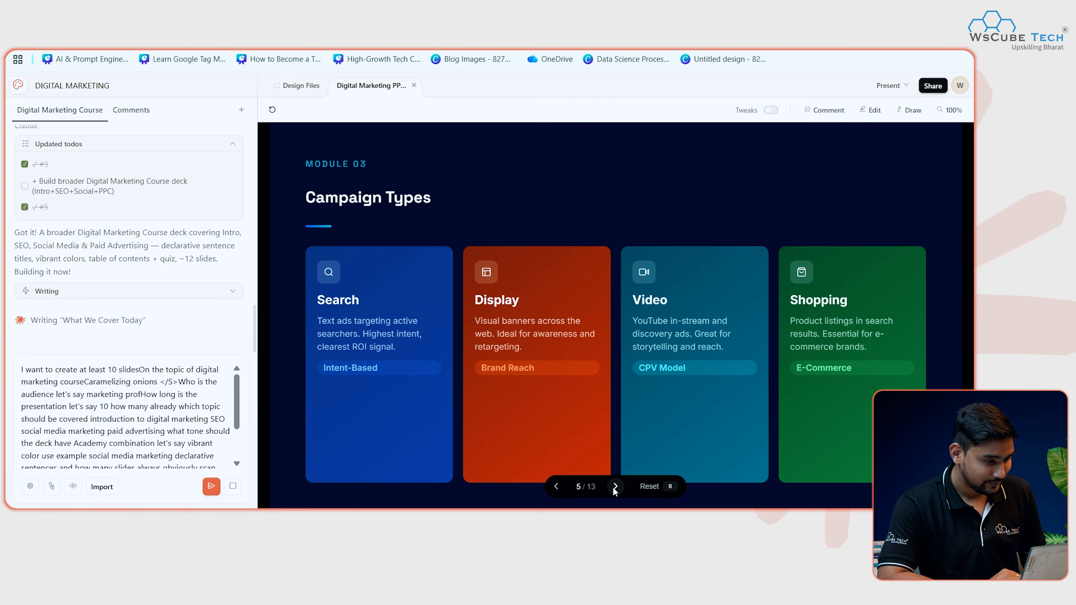
left_click(615, 488)
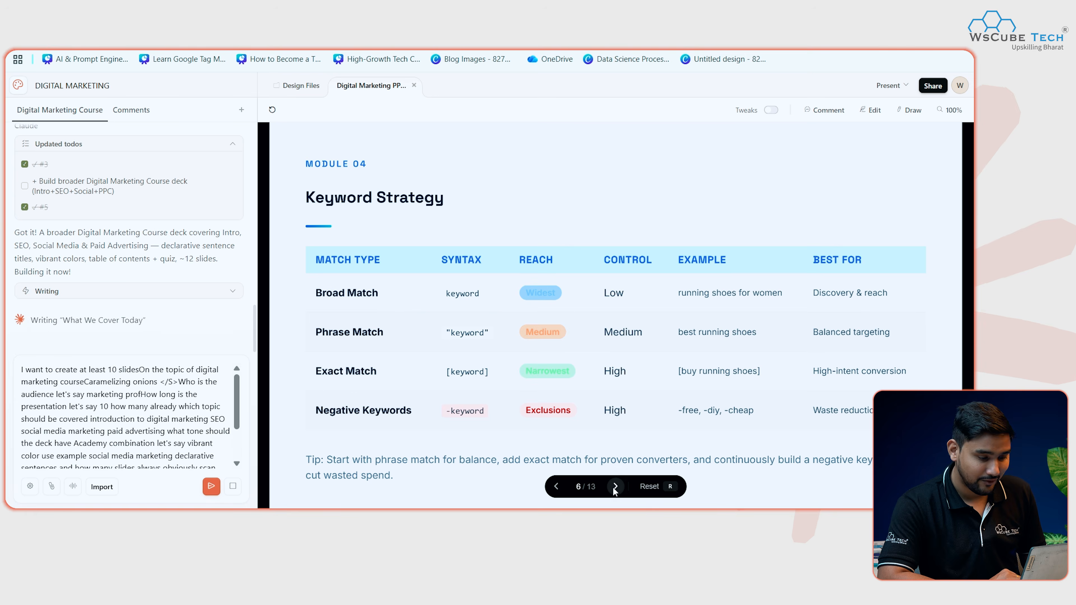
left_click(615, 487)
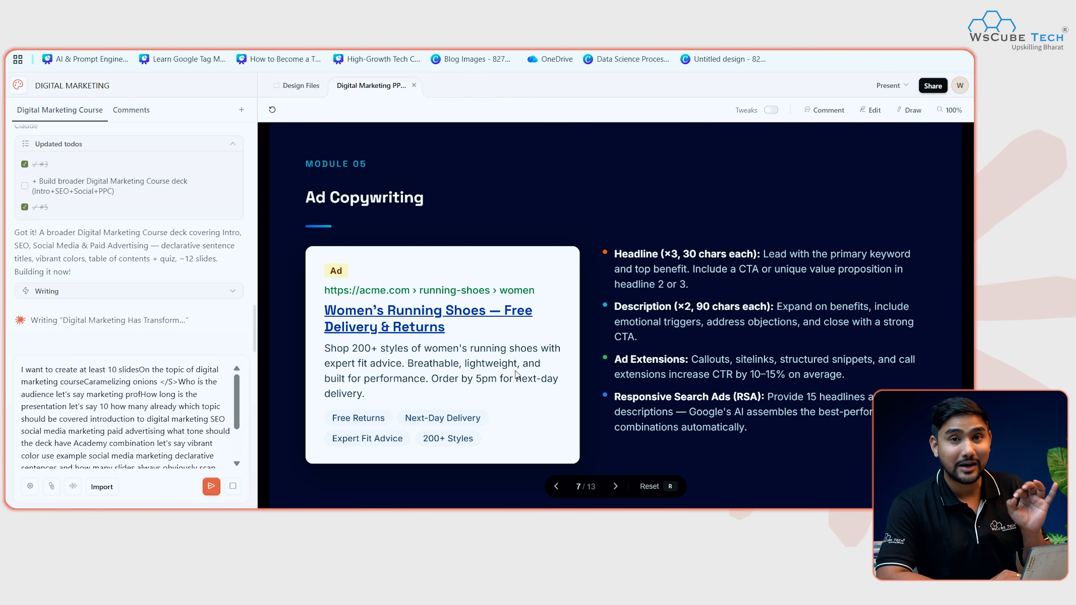
left_click(615, 487)
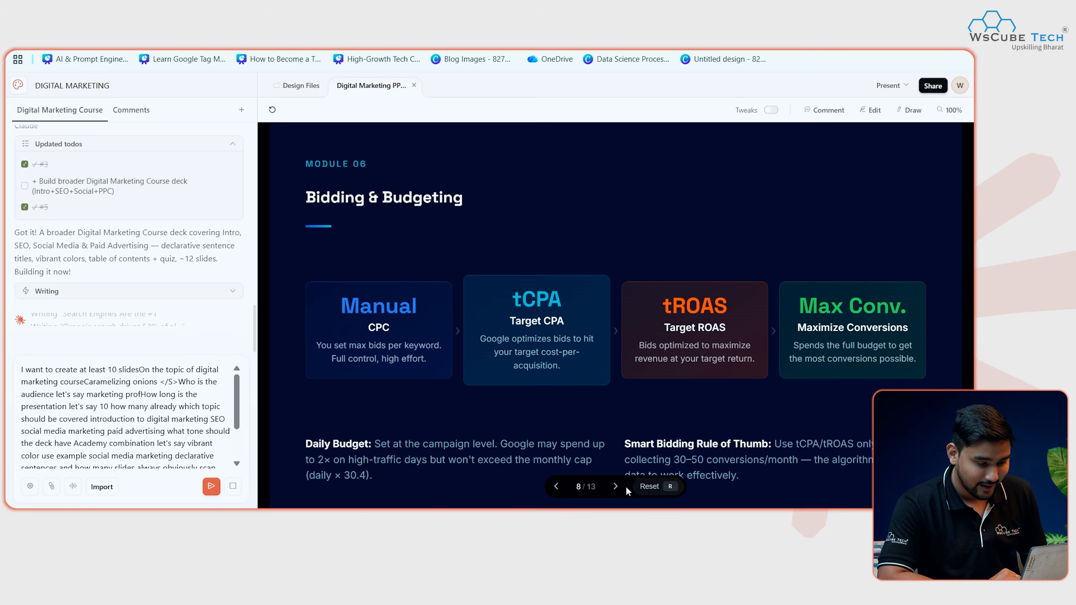
left_click(617, 486)
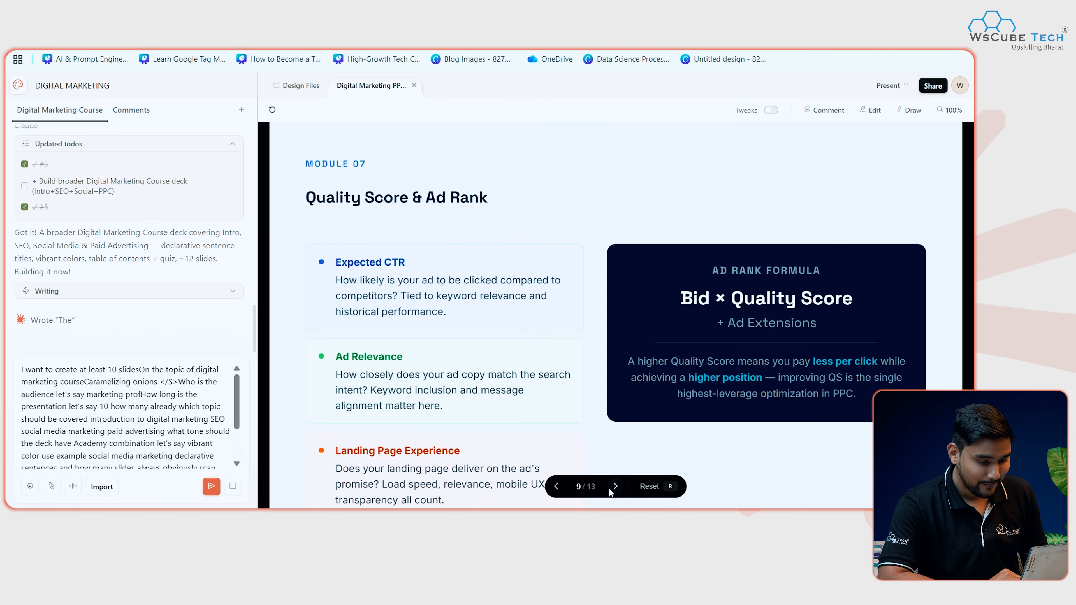
left_click(614, 488)
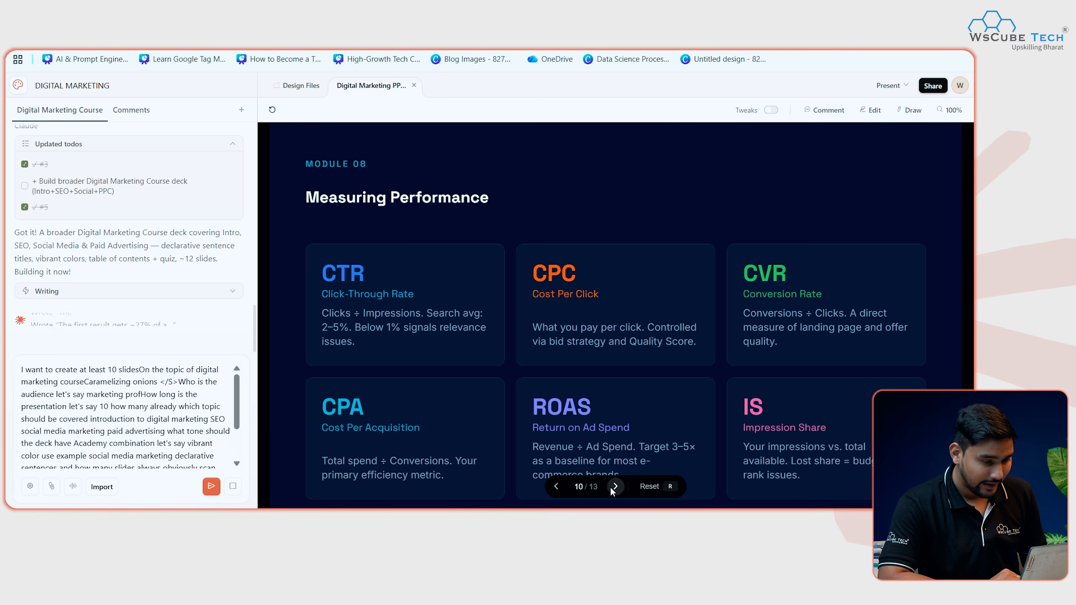
left_click(615, 488)
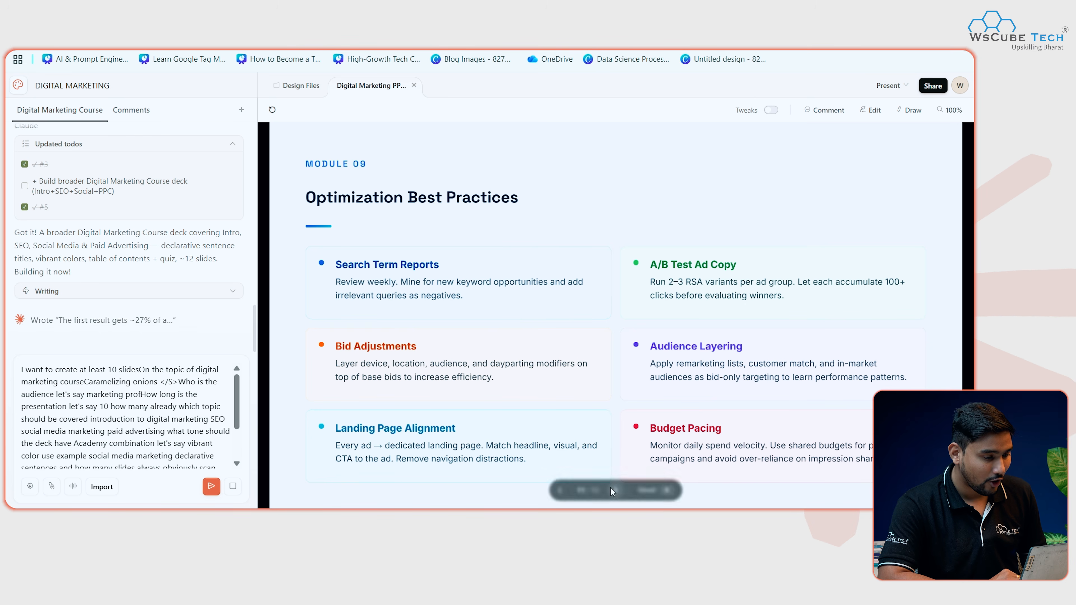
left_click(615, 487)
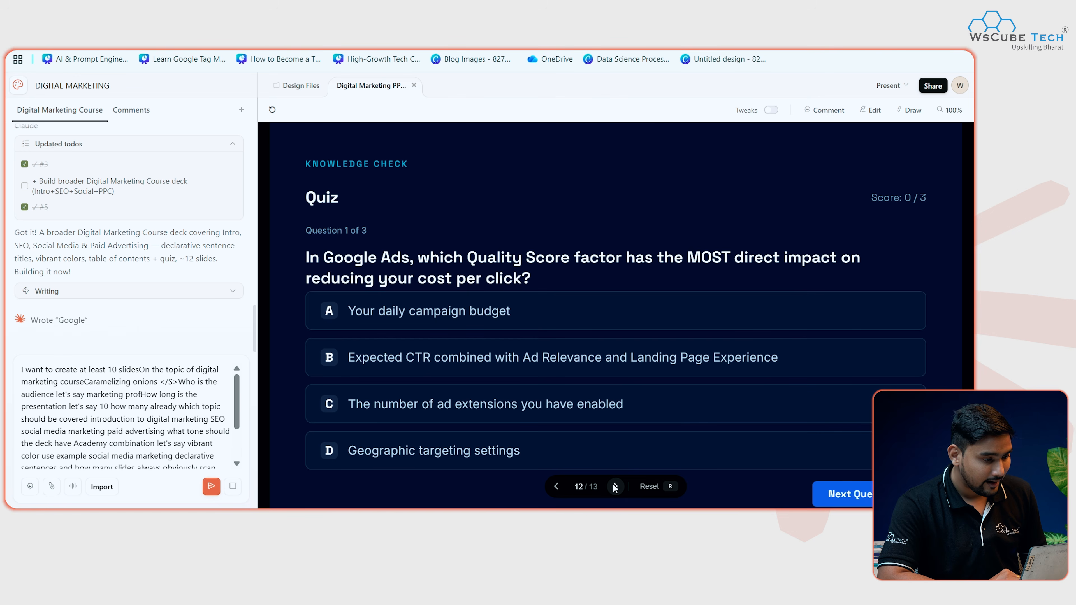
left_click(615, 488)
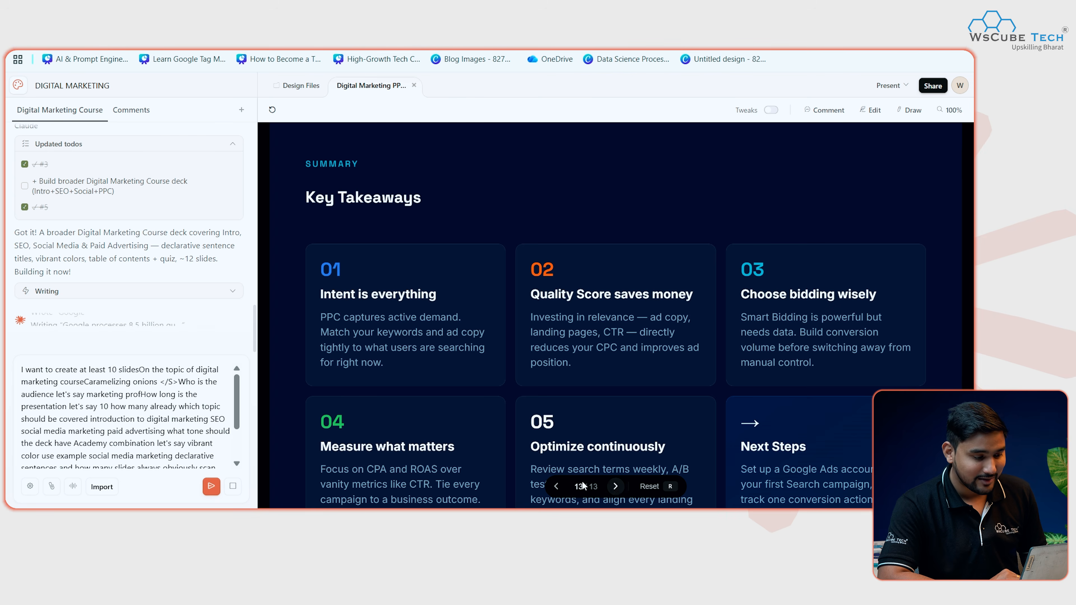
left_click(557, 487)
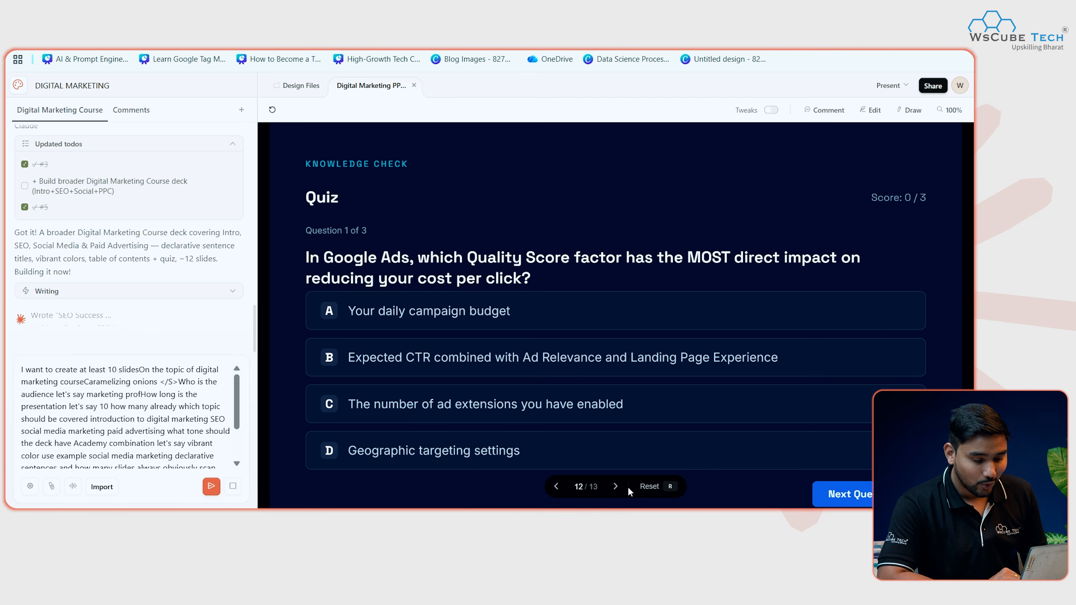
left_click(612, 487)
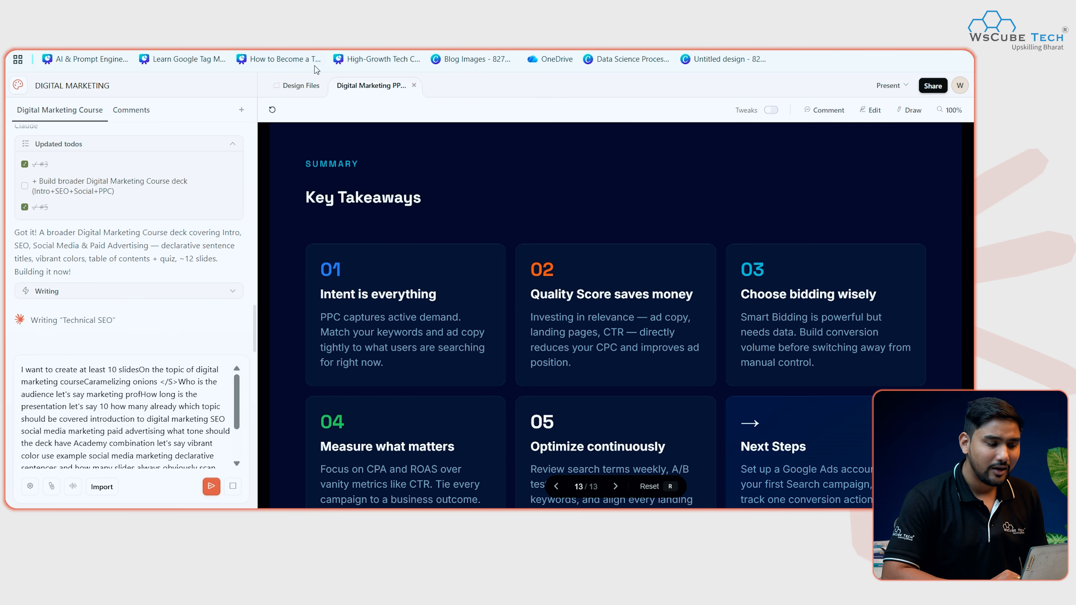
- Reopen the Digital Marketing PPC deck from the design files and tweak Accent Blue to black and Accent Orange to grey
left_click(298, 86)
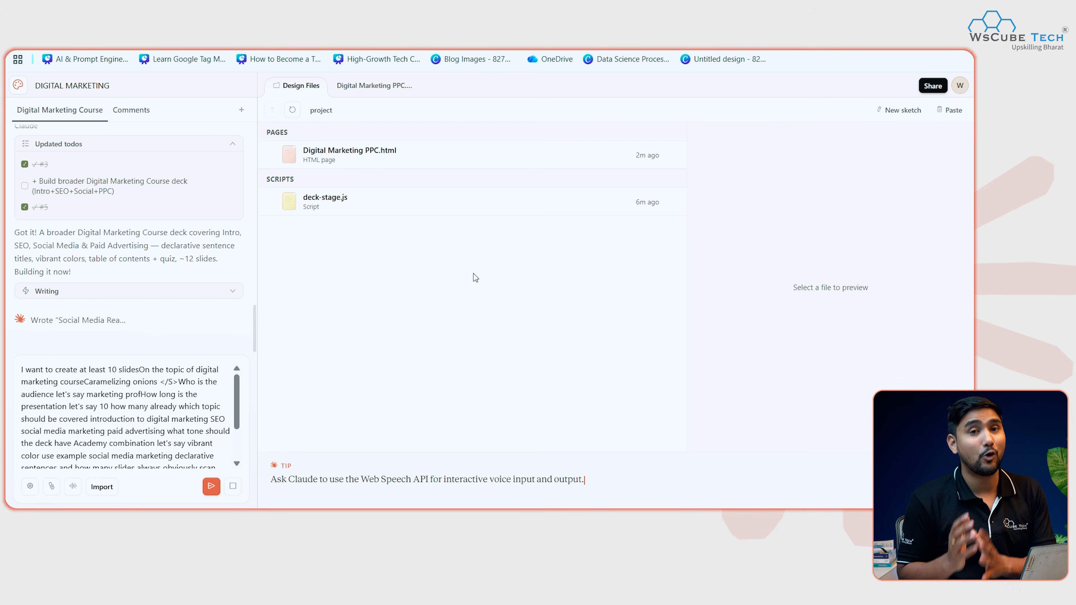
left_click(359, 87)
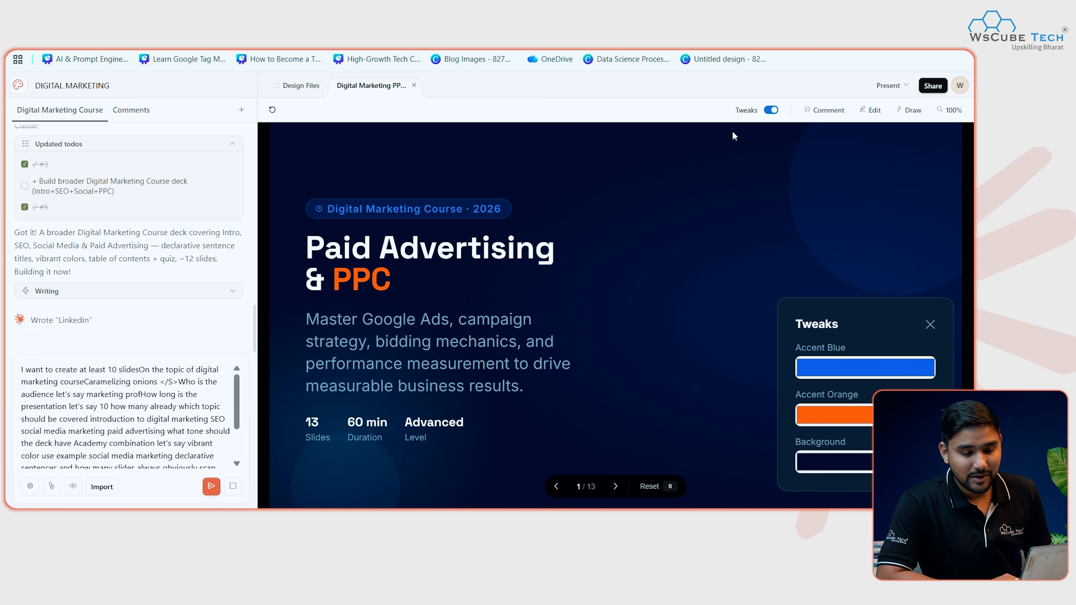
left_click(770, 111)
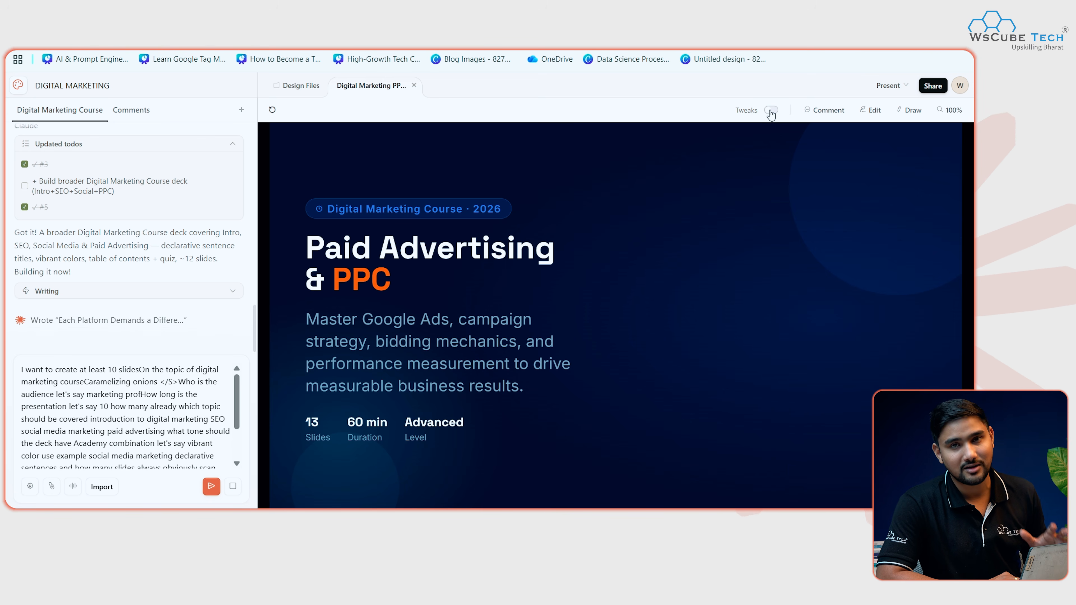
left_click(771, 111)
left_click(822, 374)
left_click_drag(873, 238, 787, 316)
left_click(835, 420)
left_click_drag(844, 276, 795, 299)
left_click(682, 331)
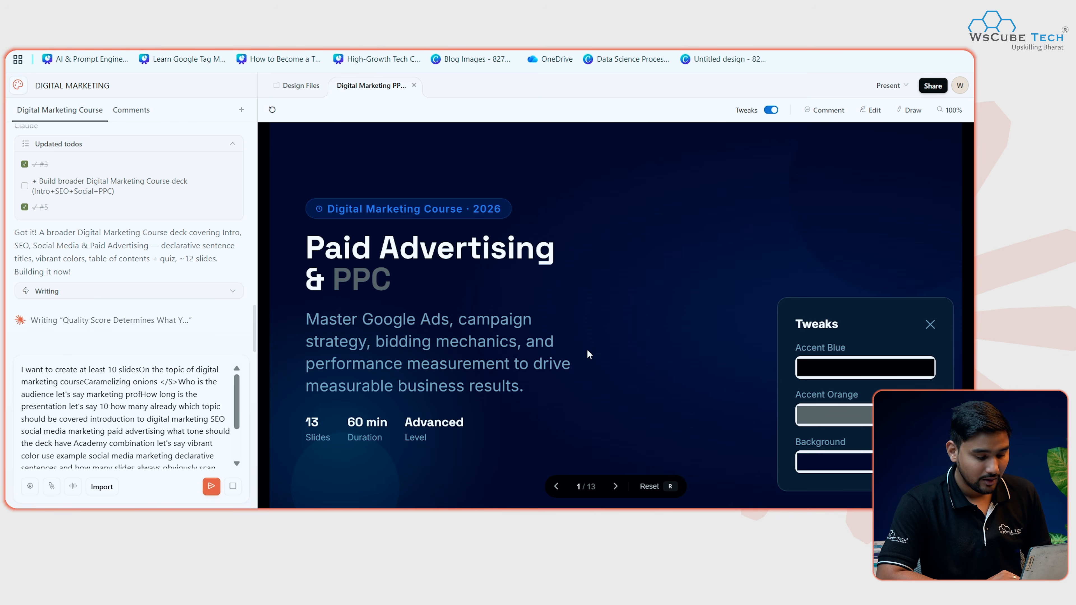
- Try to reset the deck after the accent color changes and close the Tweaks controls
key("Caps_Lock")
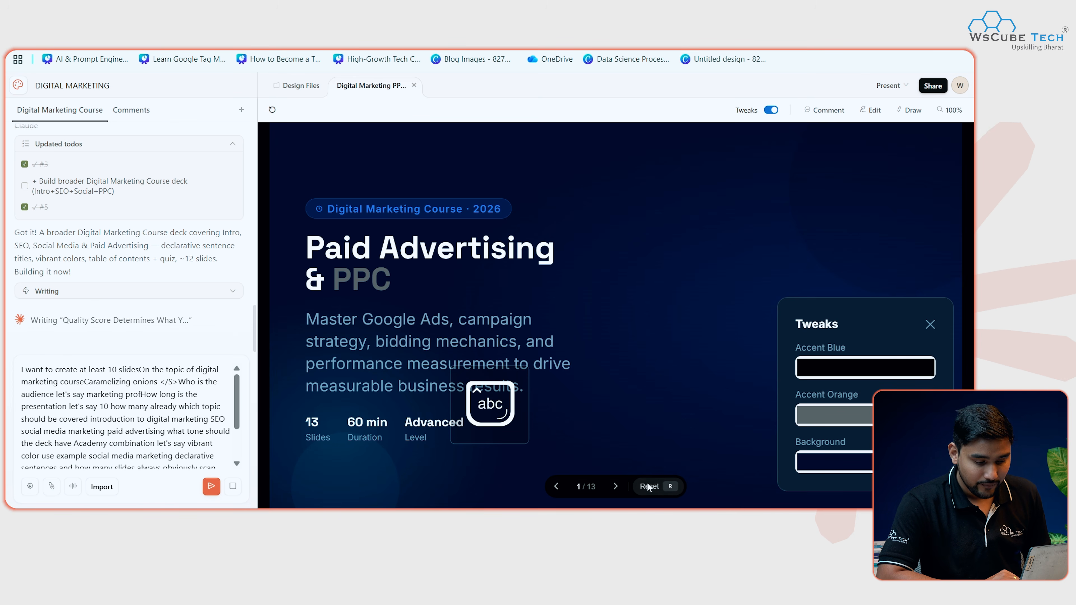
right_click(663, 486)
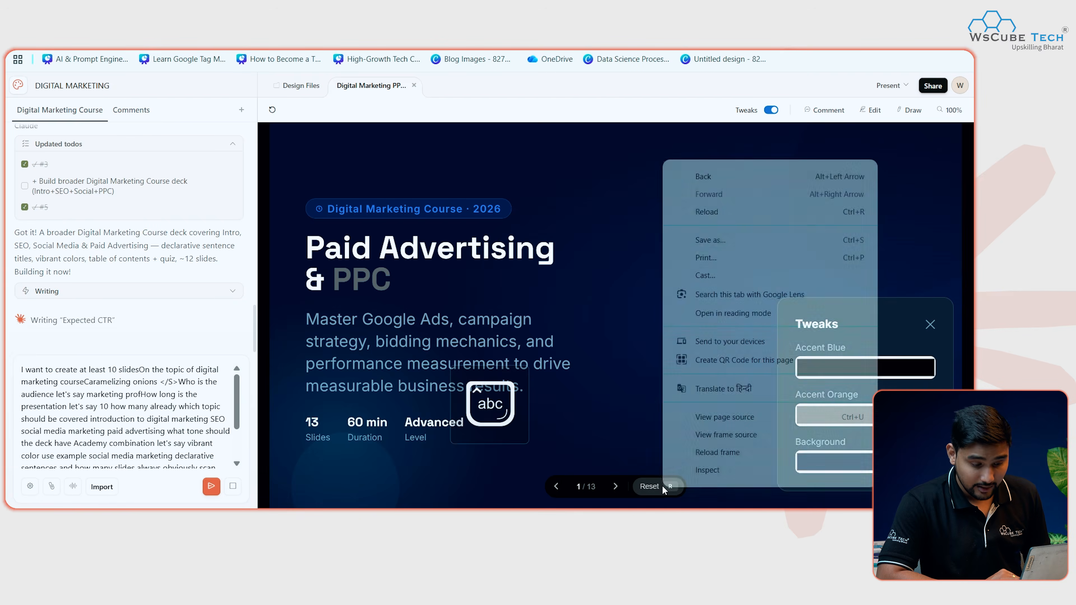
left_click(650, 489)
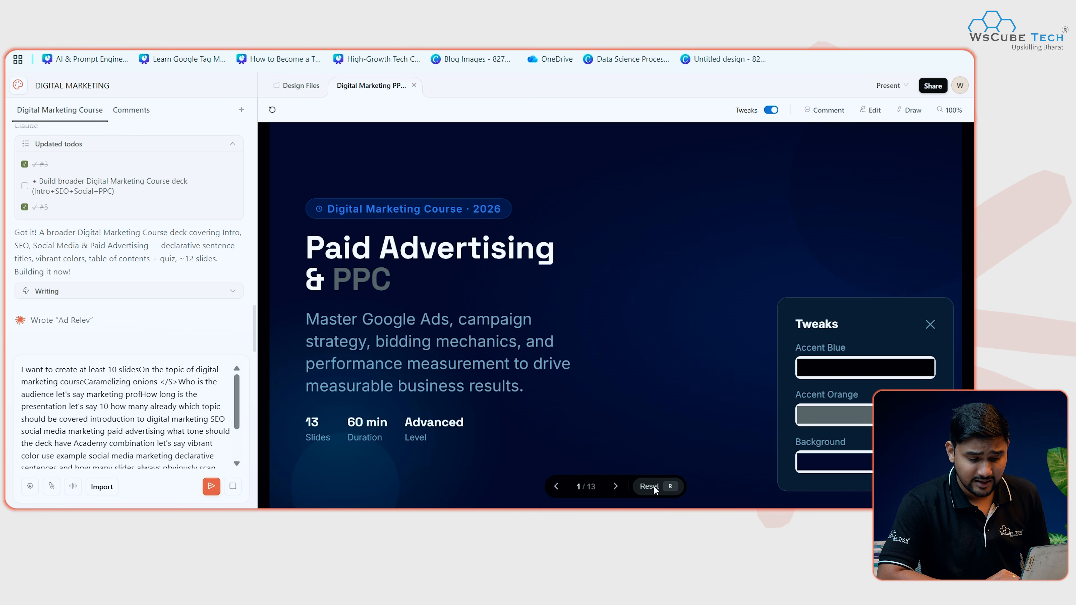
scroll(114, 266, "up", 4)
scroll(114, 266, "down", 4)
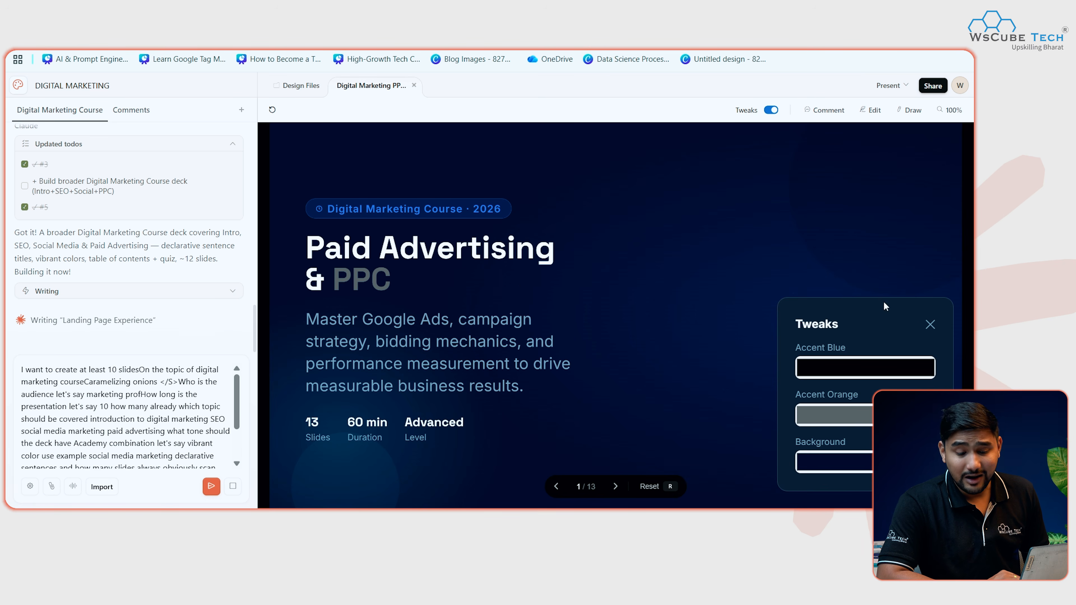
left_click(931, 325)
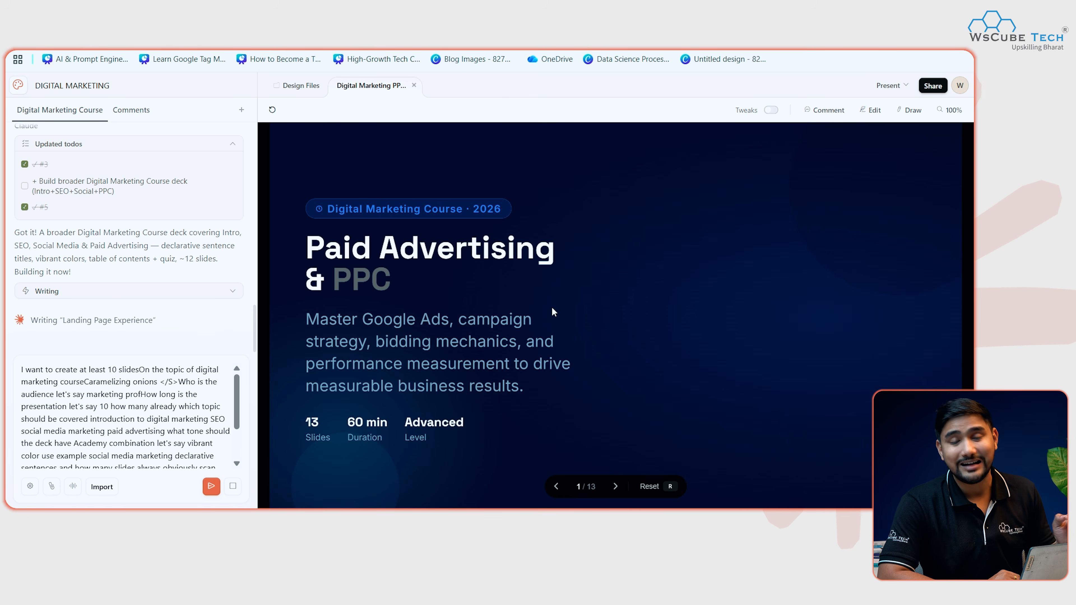
- Inspect the typography and box properties of the cover slide's title in edit mode, and return to the design files
left_click(872, 110)
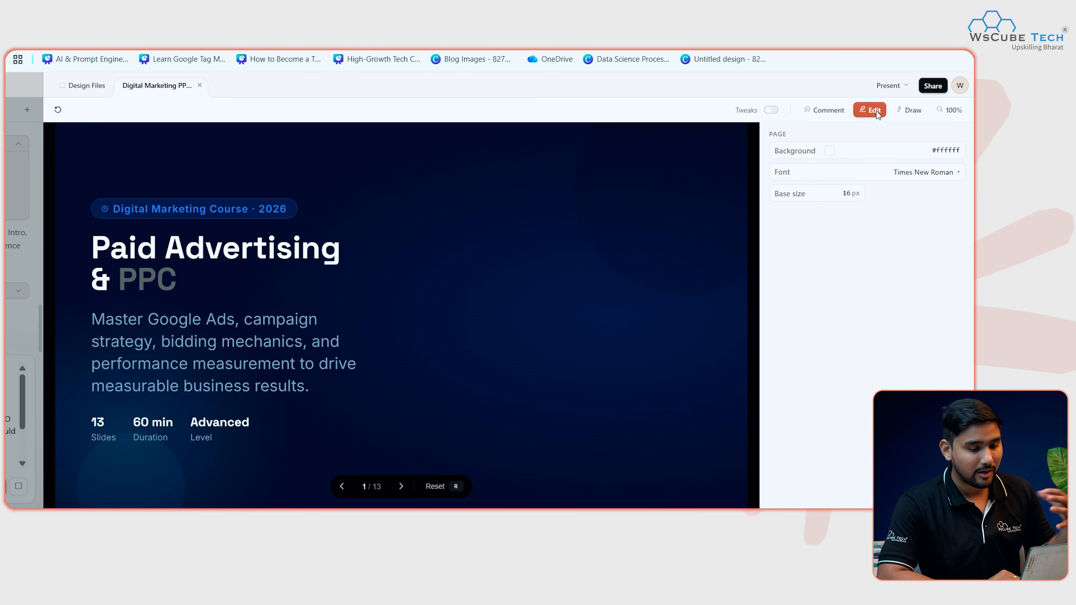
left_click(238, 260)
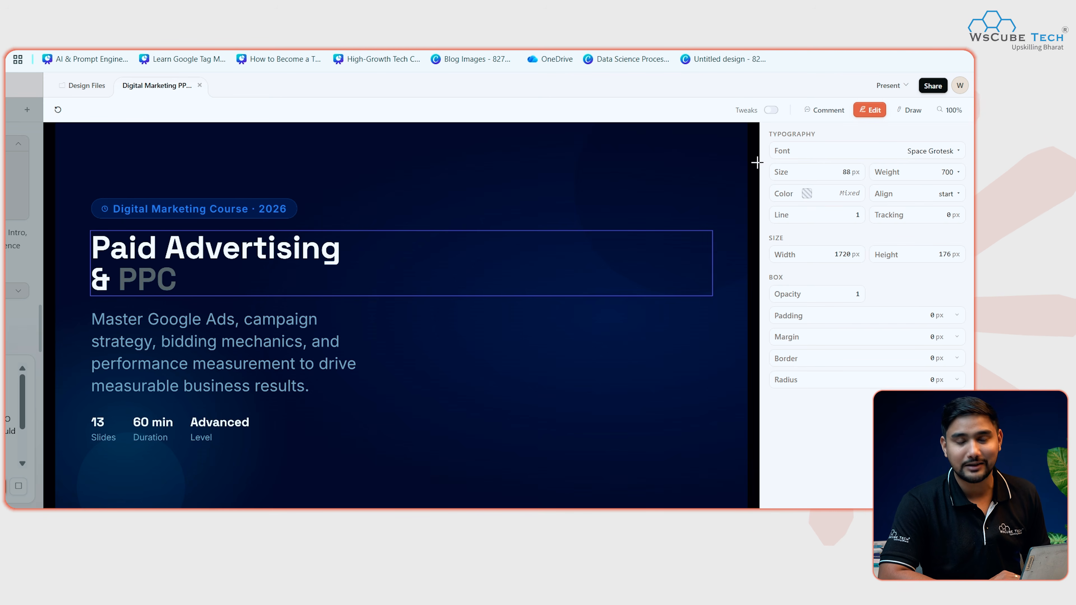
left_click(88, 90)
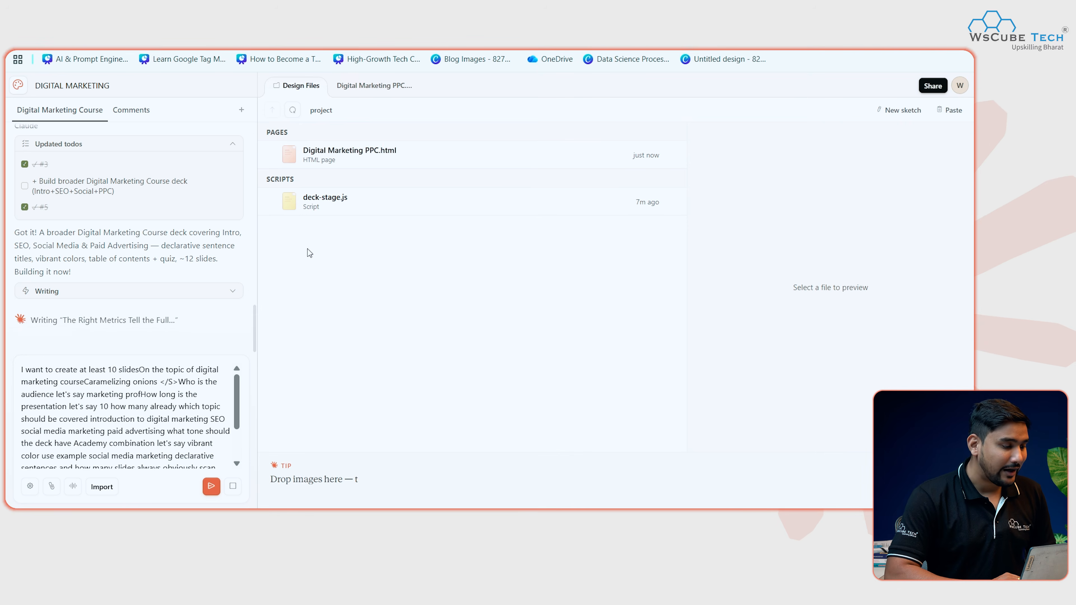